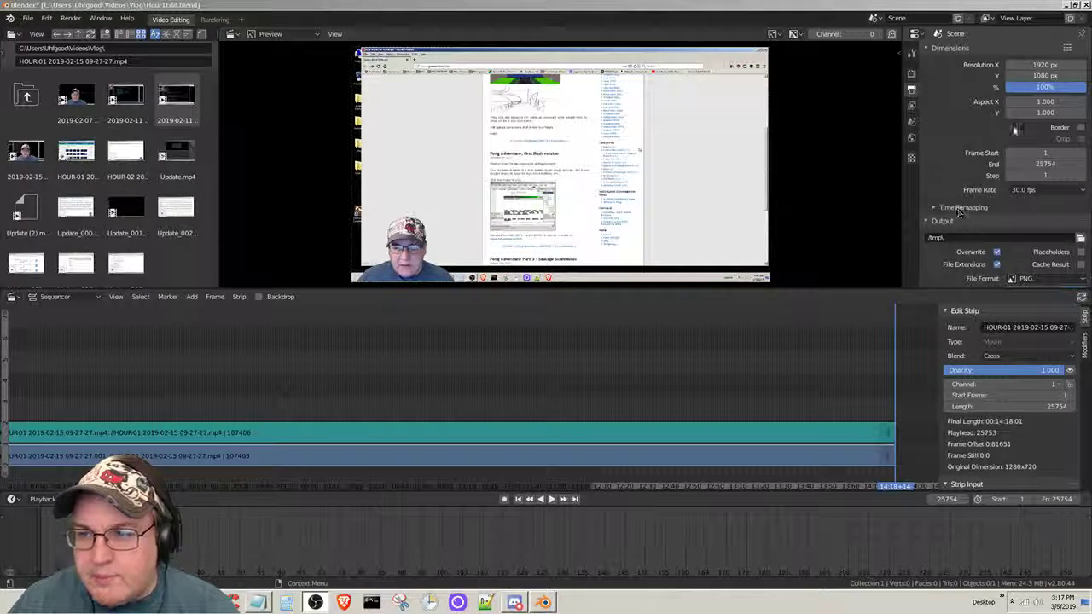
Set the render resolution to 1280 px by 720 px in the output dimensions.
left_click(1051, 64)
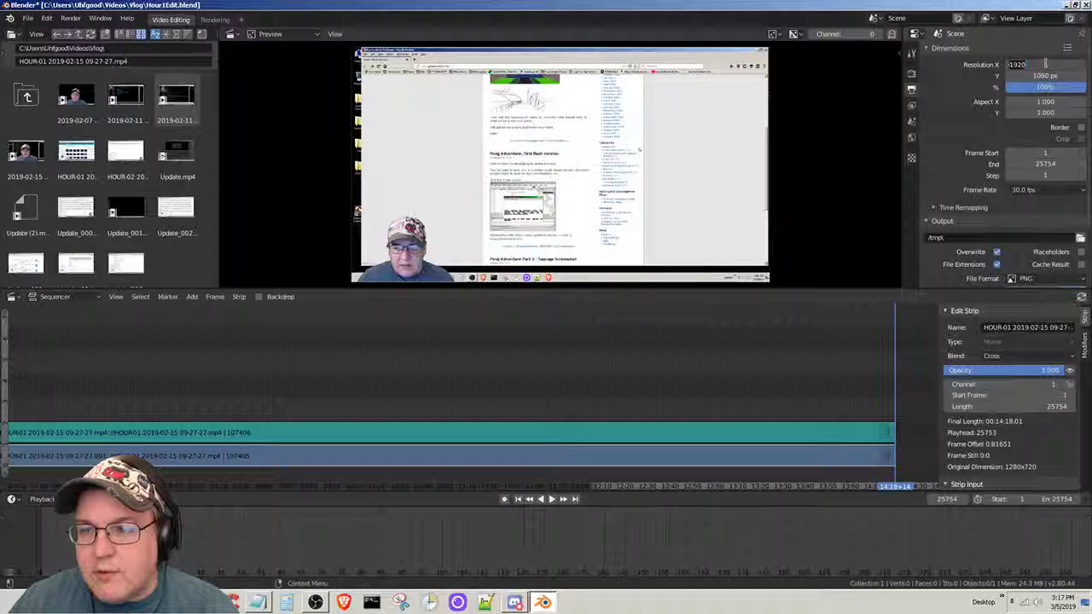
type("12")
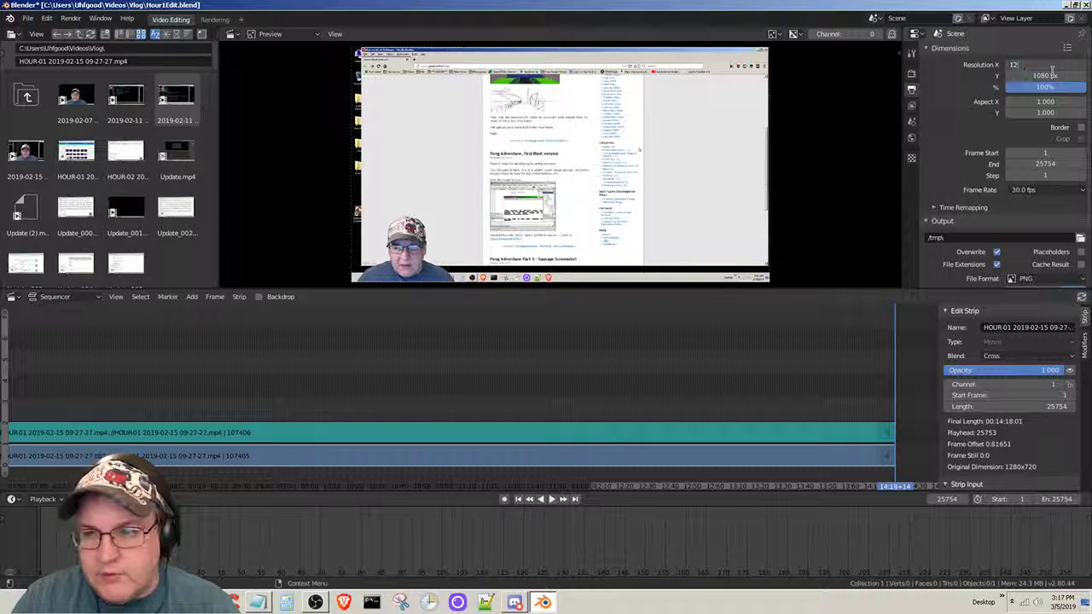
type("80")
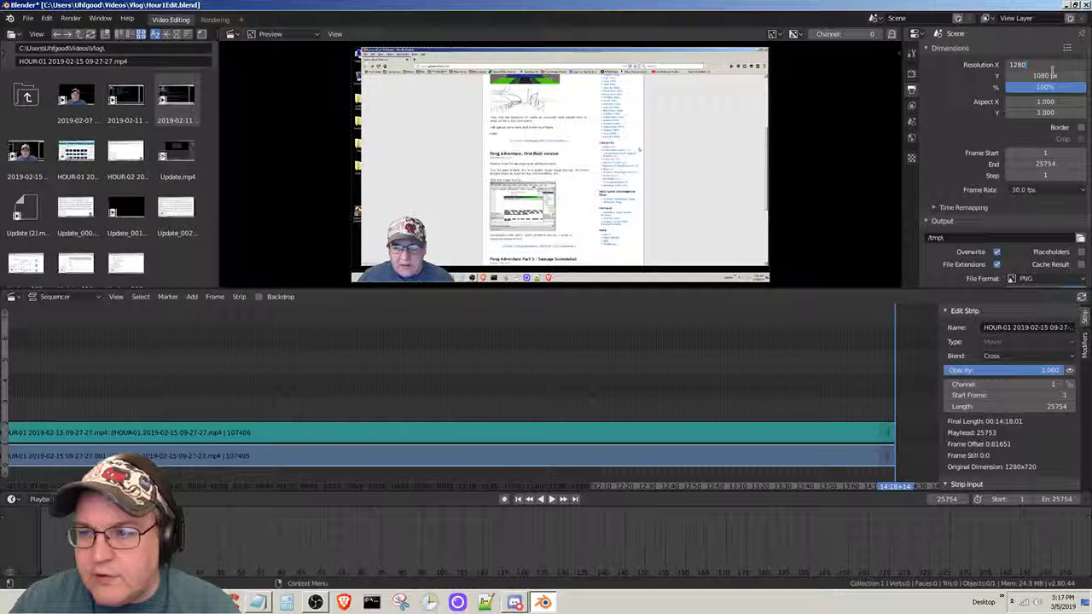
key("Return")
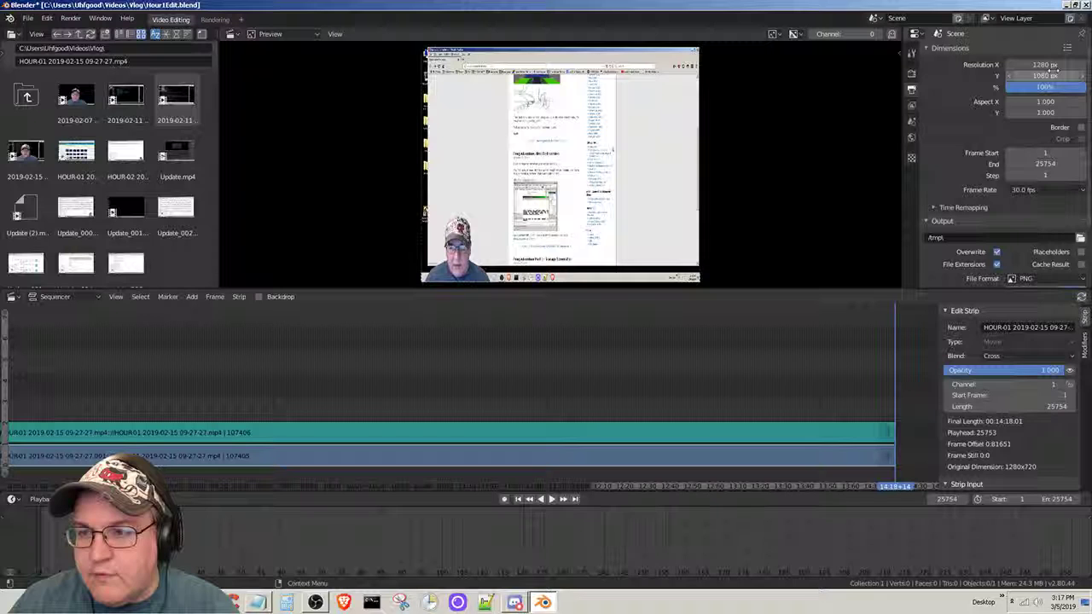
left_click(1051, 75)
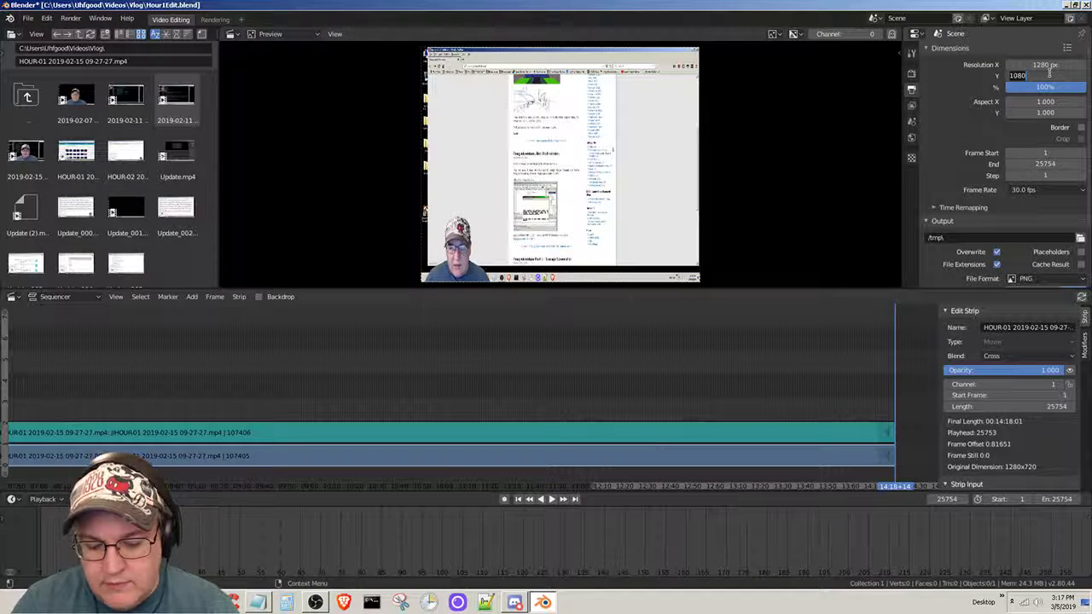
type("720")
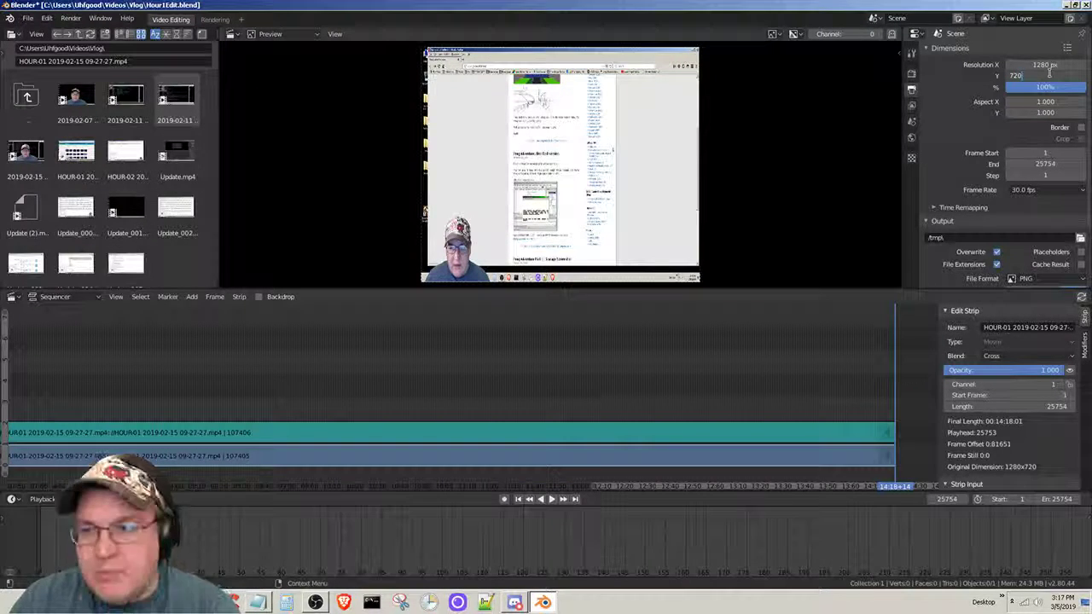
key("Return")
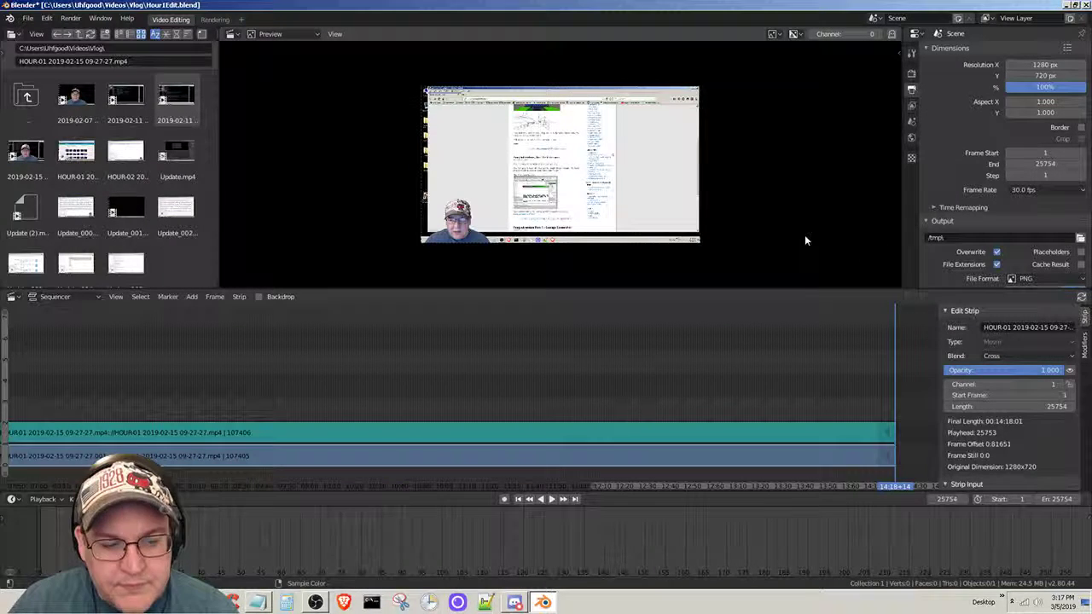
Return the playhead to the first frame and fit the full length of both strips in the sequencer.
left_click(520, 500)
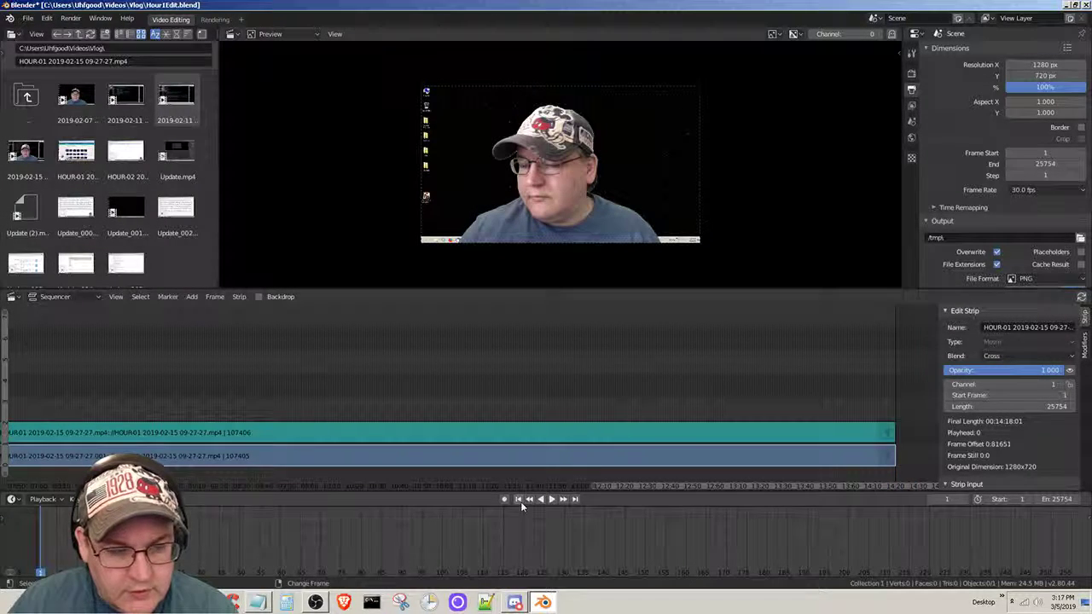
key("Home")
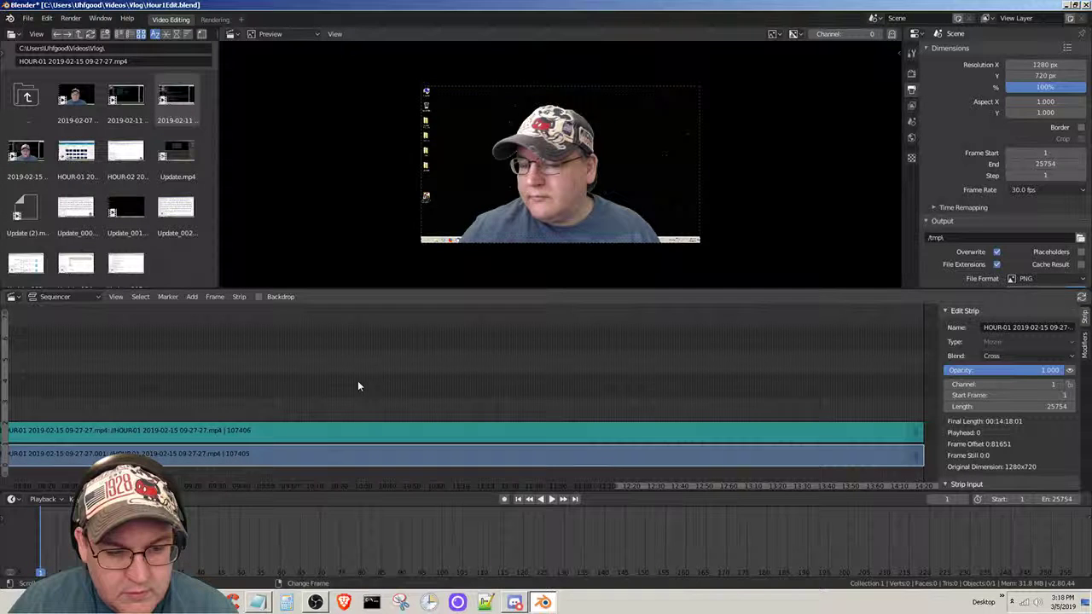
key("Home")
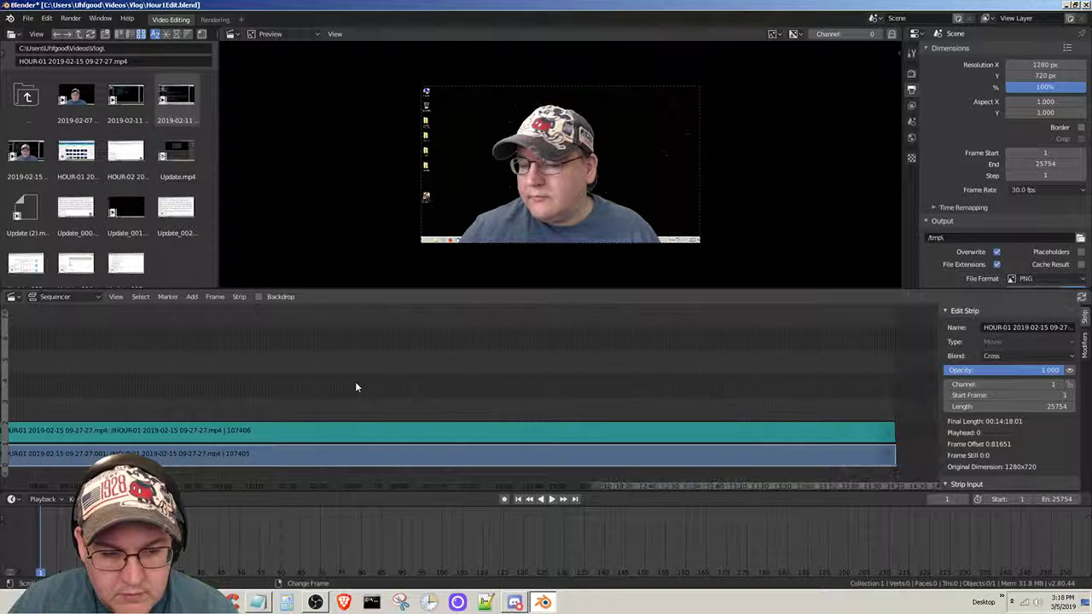
scroll(356, 388, "down", 1)
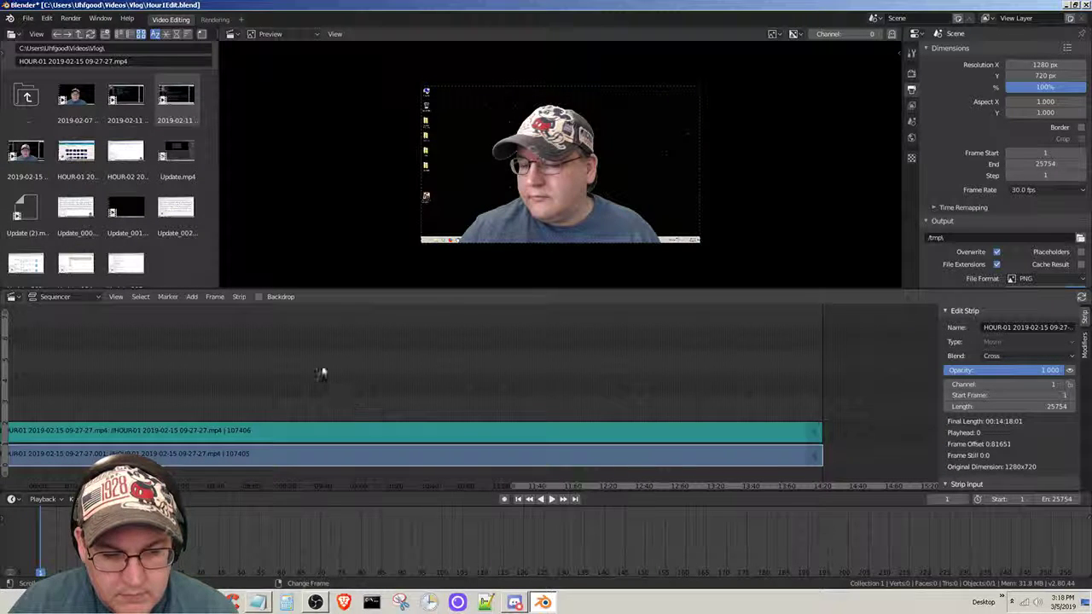
key("Home")
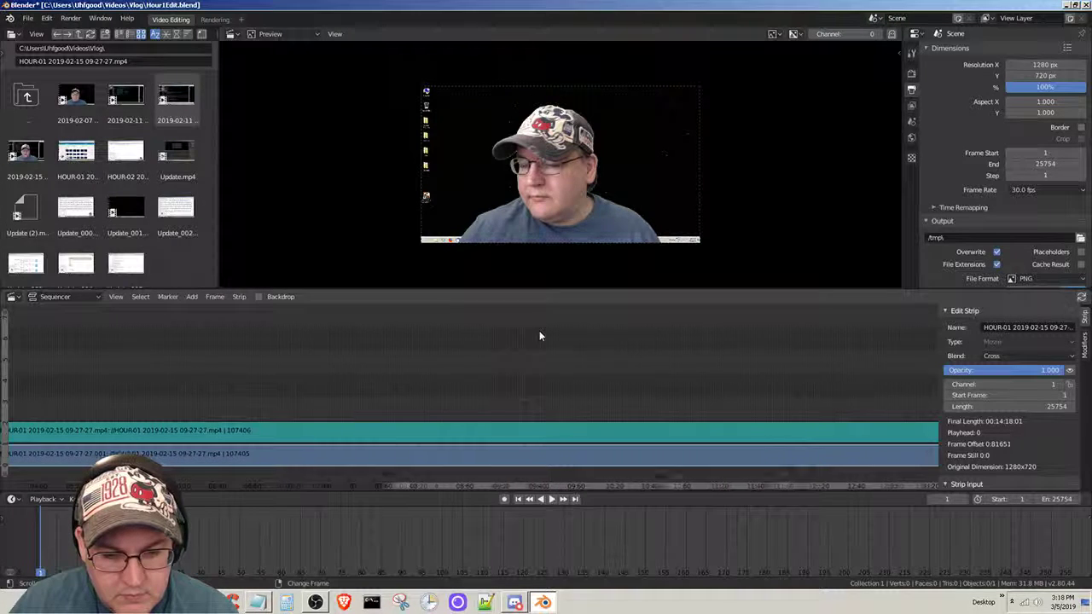
scroll(539, 330, "down", 1)
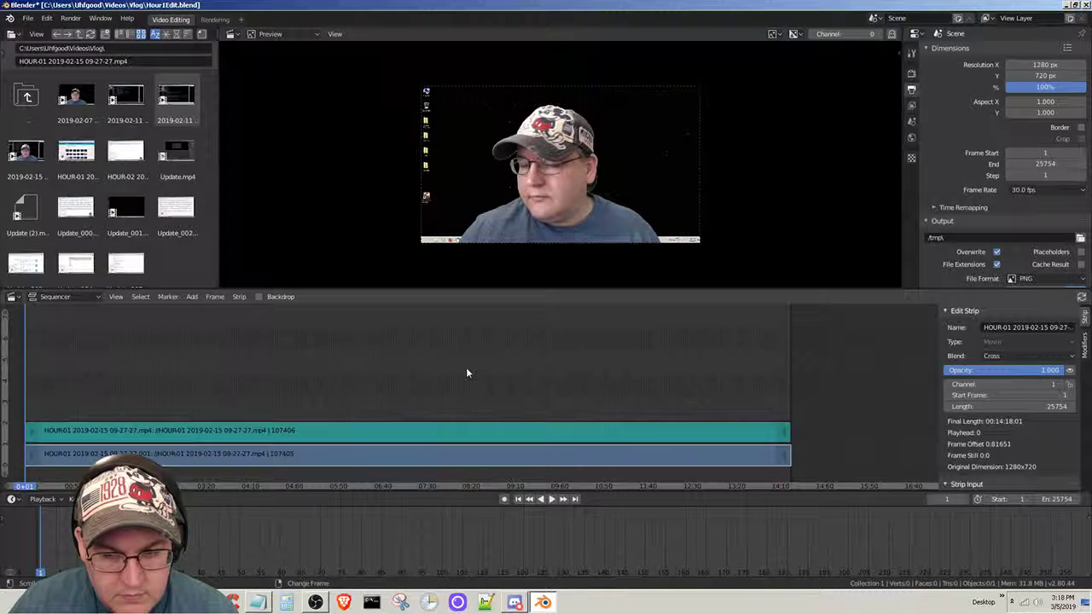
scroll(534, 368, "up", 2)
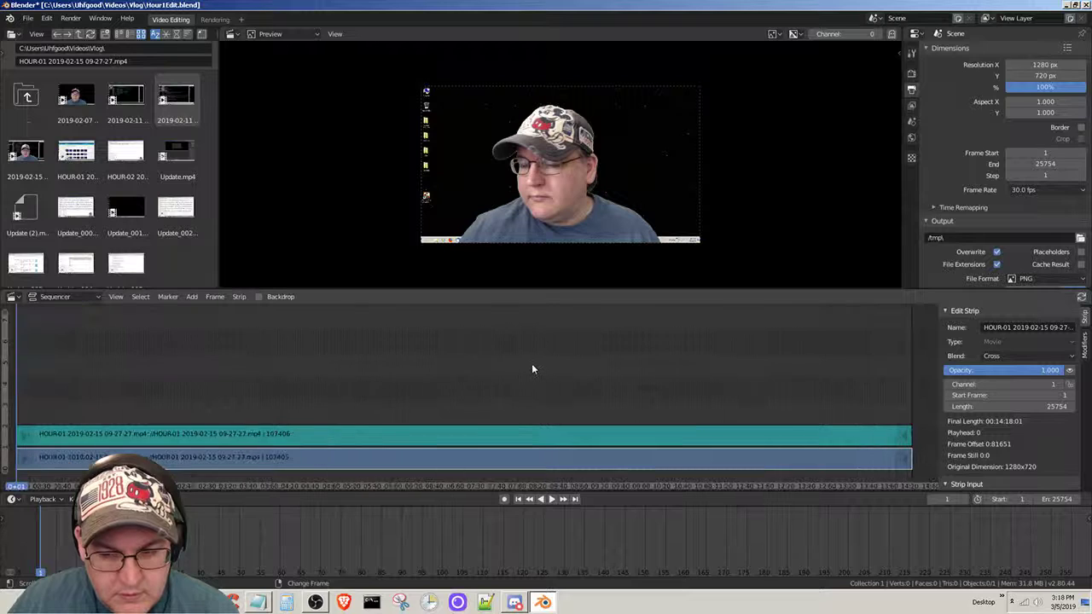
middle_click_drag(531, 368, 541, 369)
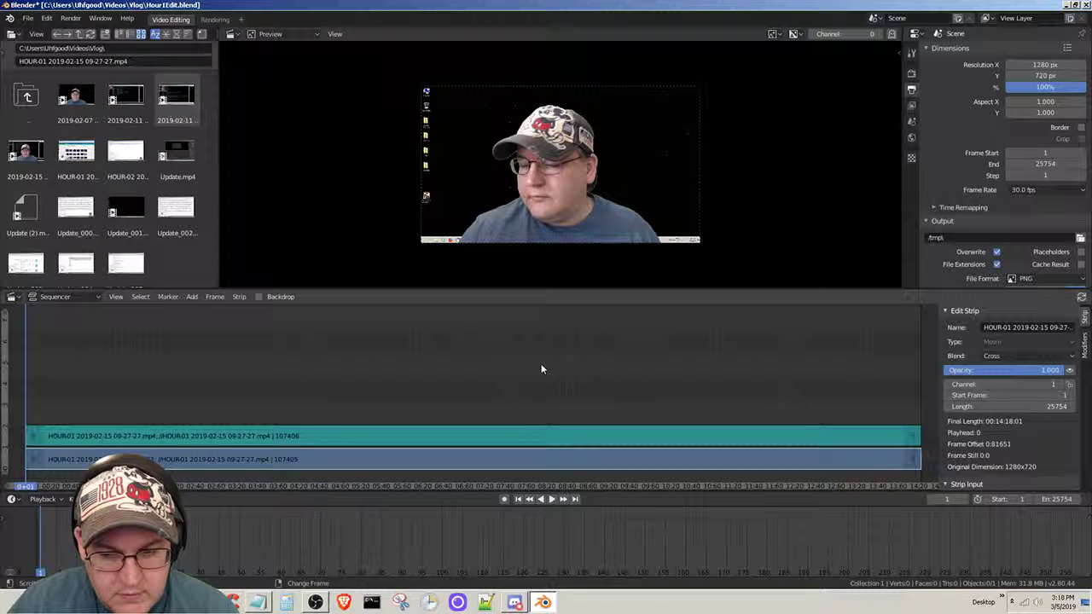
key("Home")
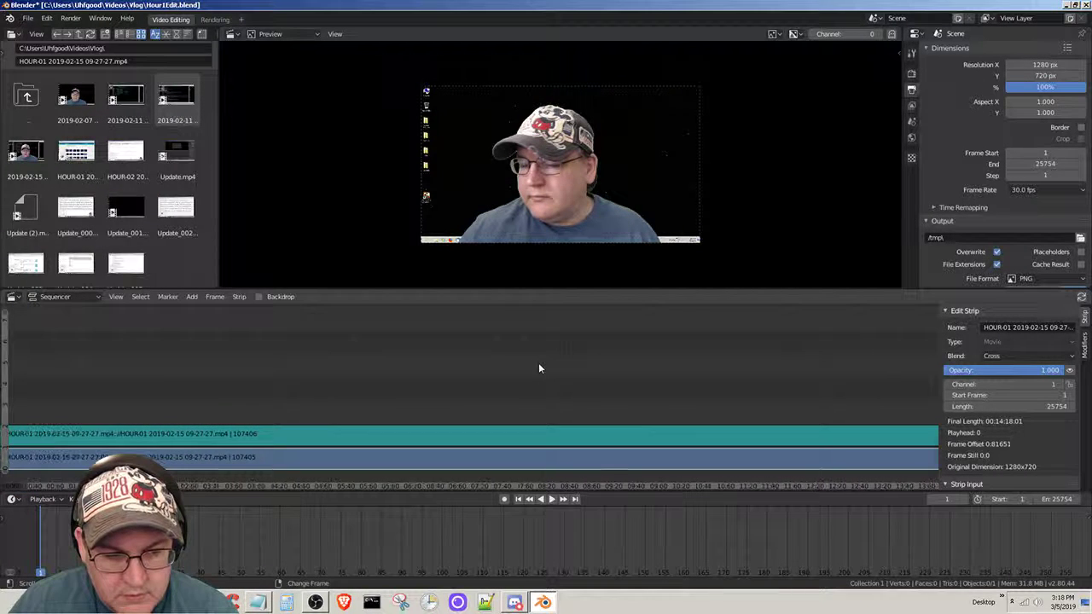
scroll(539, 368, "down", 1)
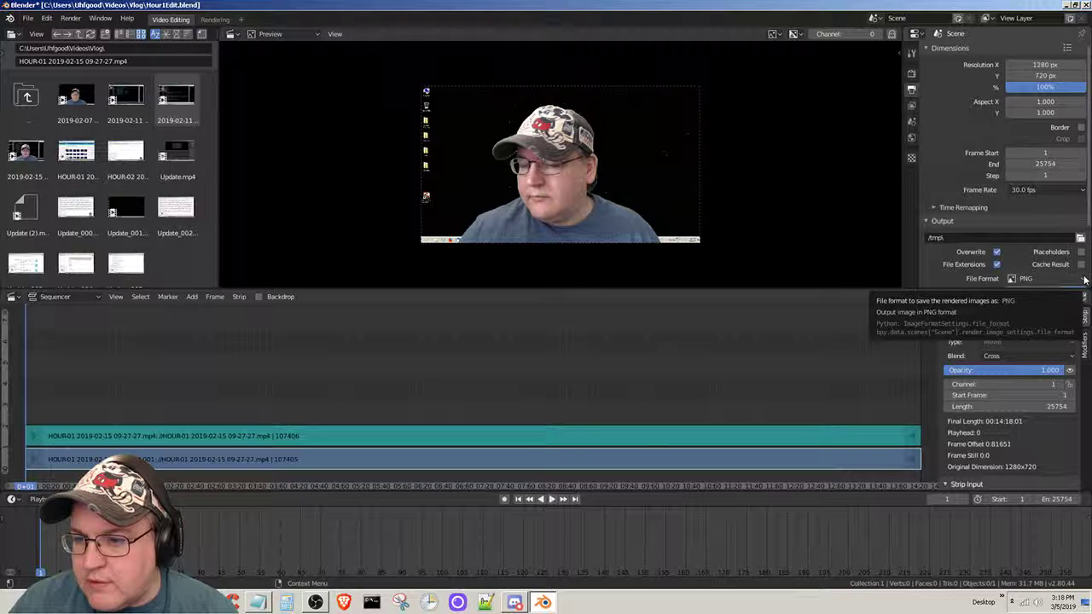
Browse for the render output location and open the Videos\Vlog folder in the user's home directory on drive C.
left_click(1080, 238)
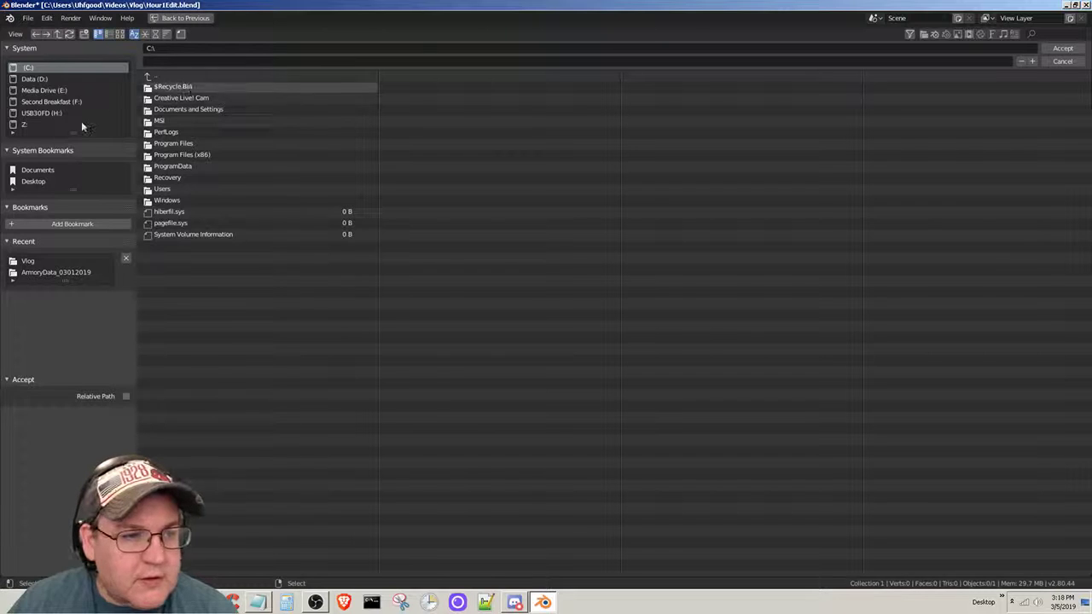
left_click(178, 189)
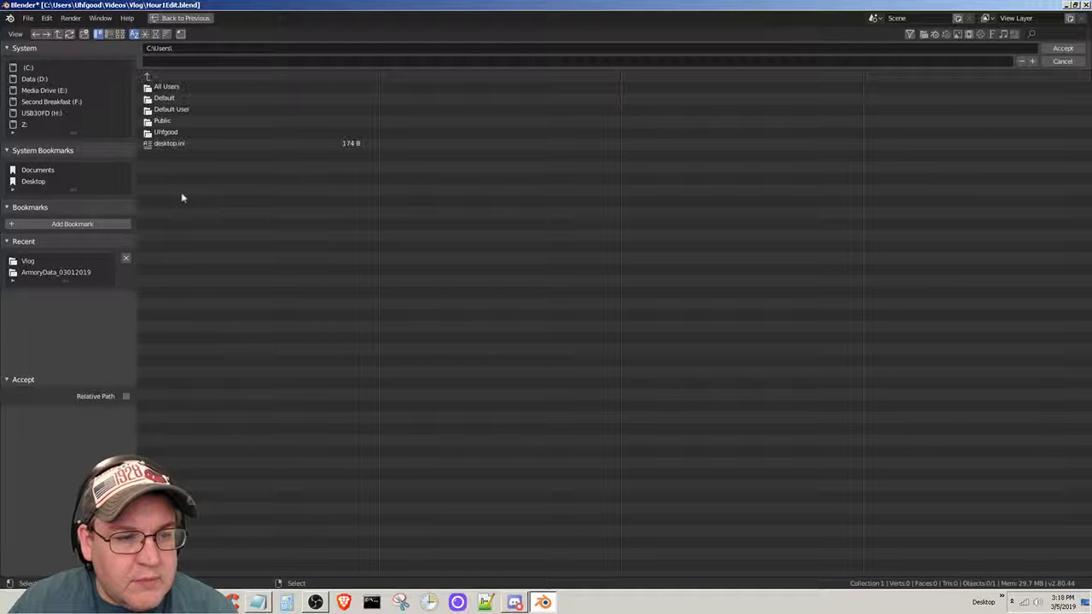
left_click(167, 133)
left_click(164, 337)
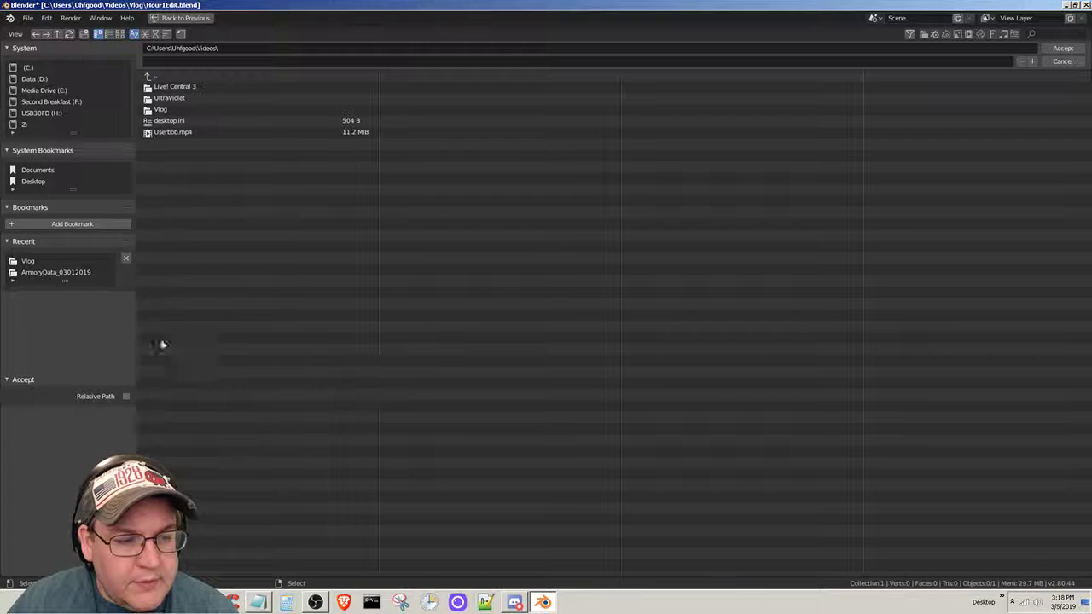
left_click(169, 111)
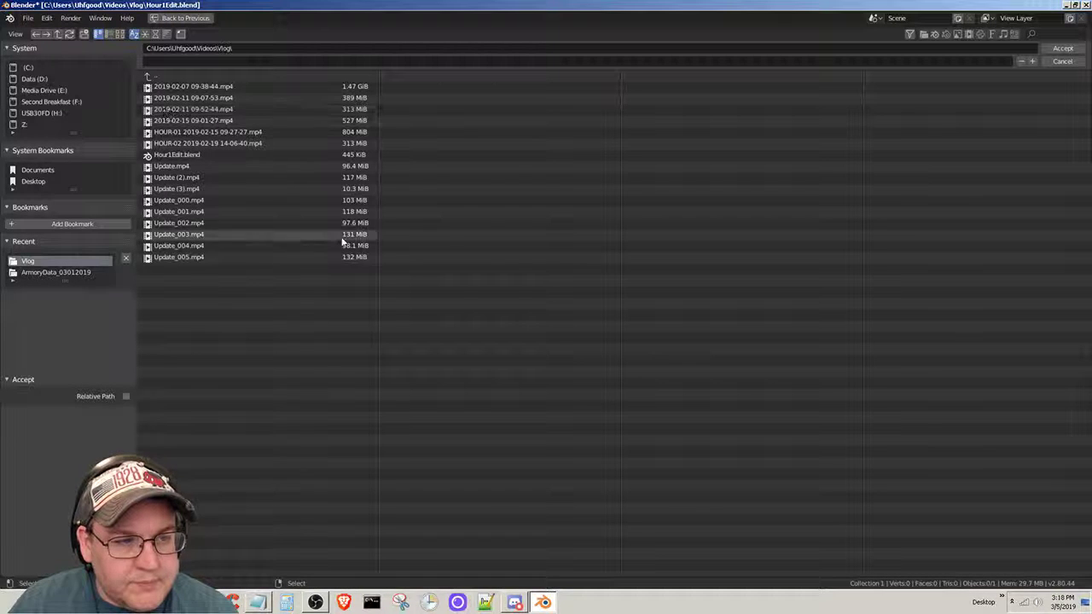
left_click(265, 48)
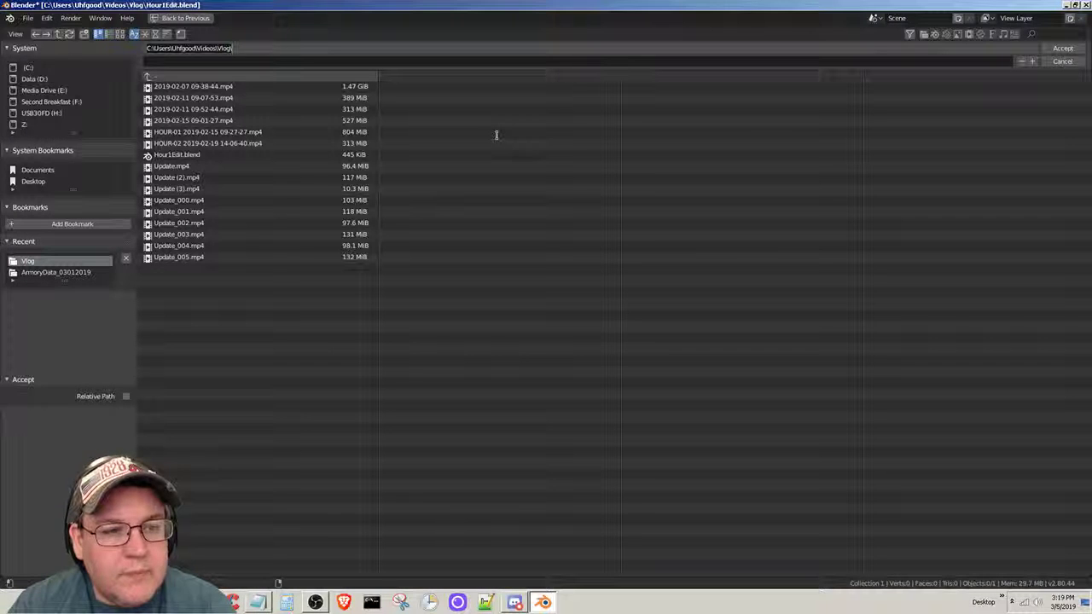
type("F")
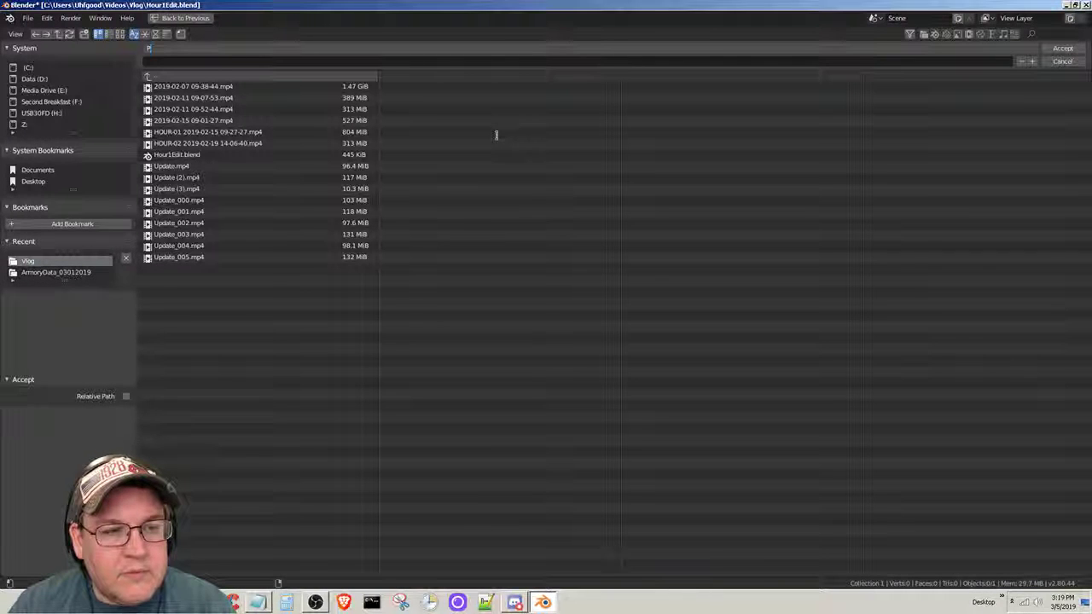
key("BackSpace")
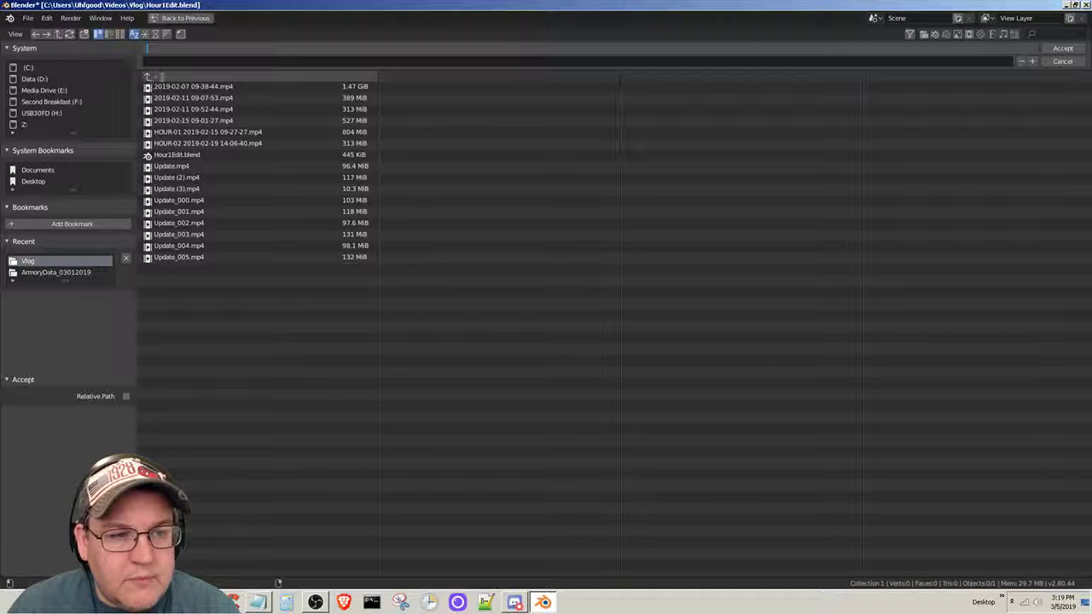
key("Escape")
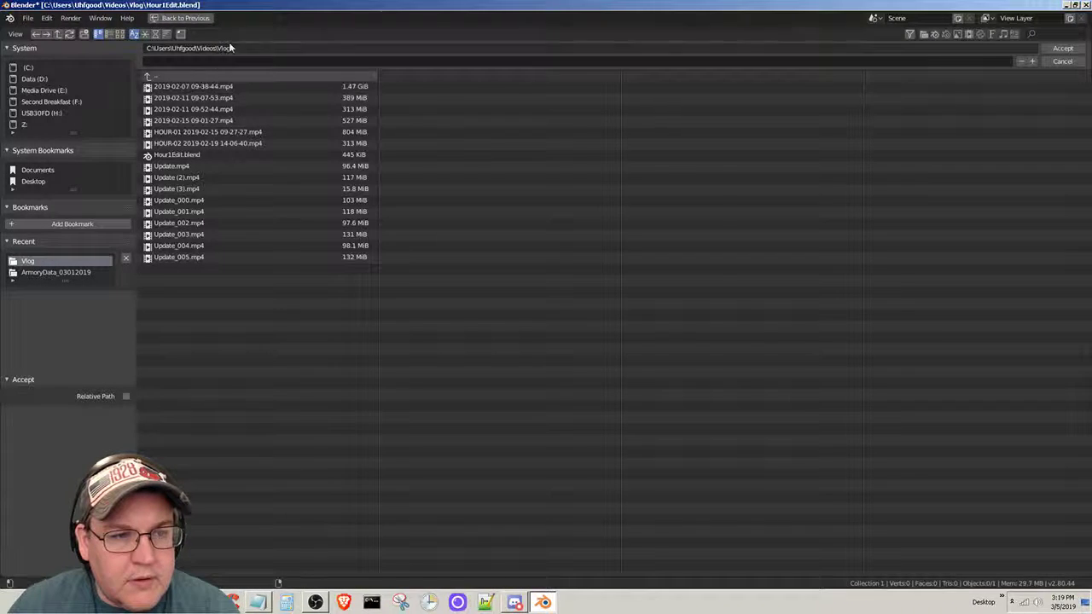
left_click(261, 49)
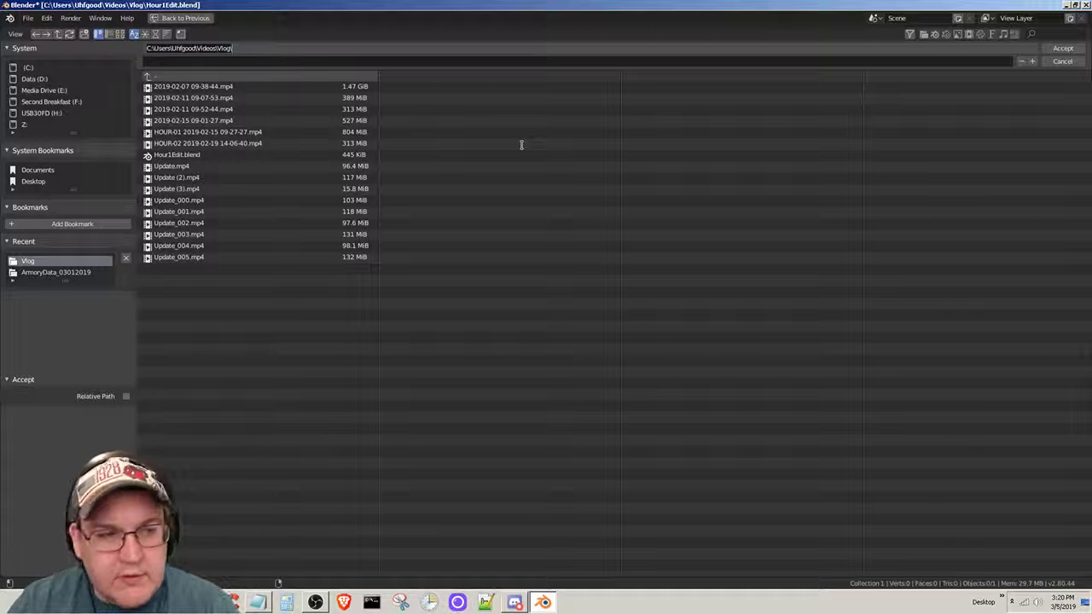
type("P")
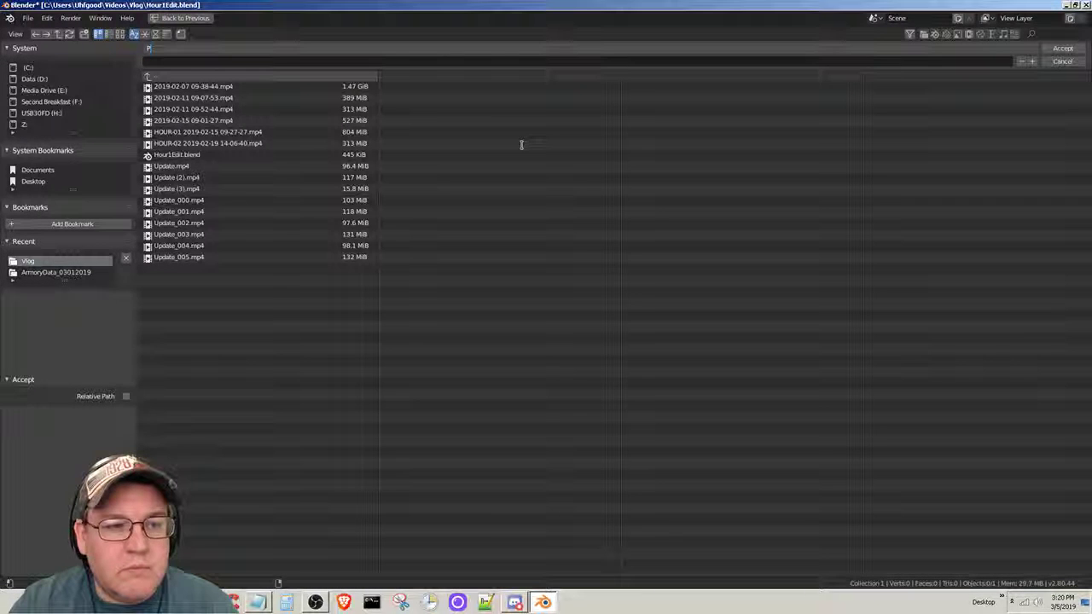
key("BackSpace")
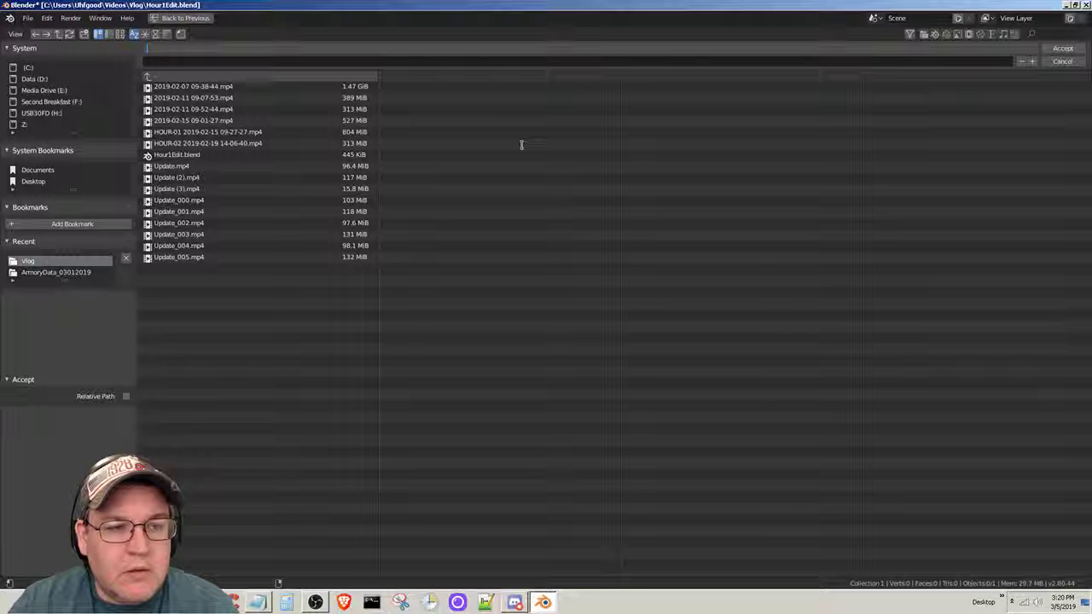
key("Escape")
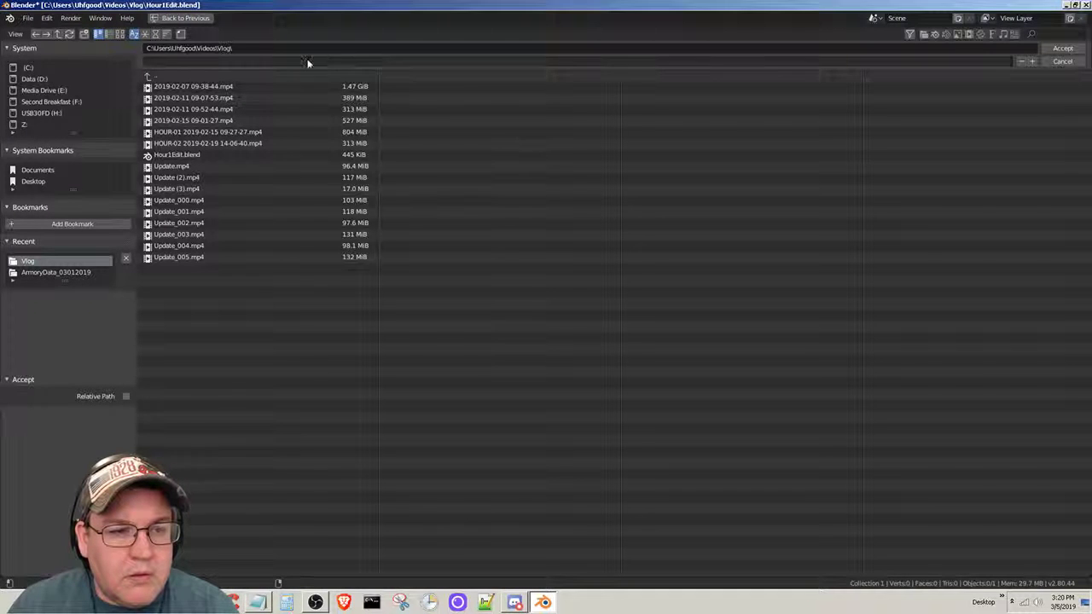
Add the file name PreUpdate_000.mp4 to the end of the Vlog output path.
left_click(242, 47)
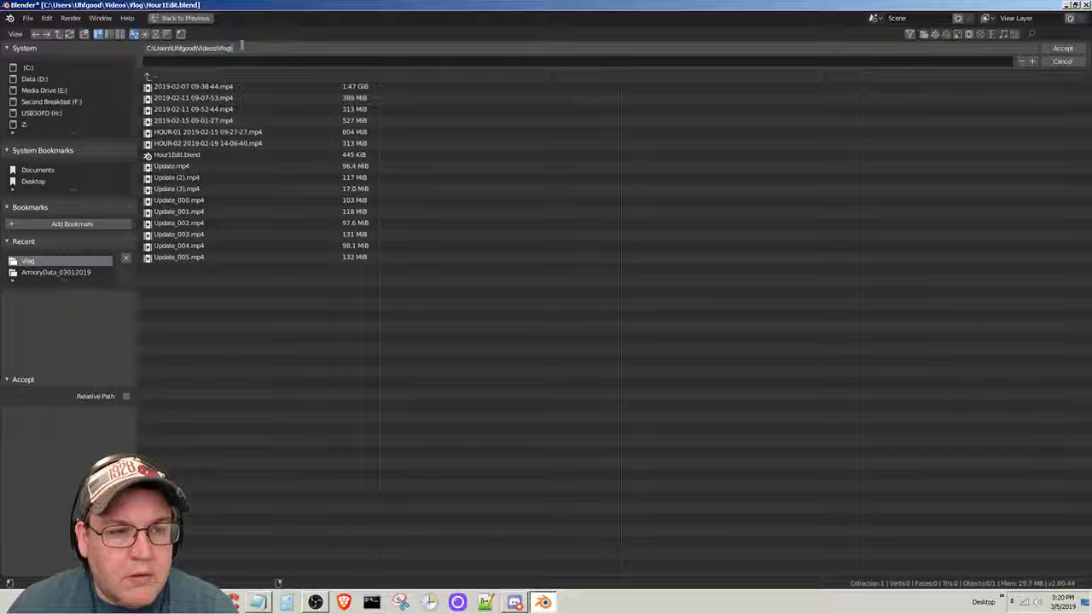
type("PreUpdate")
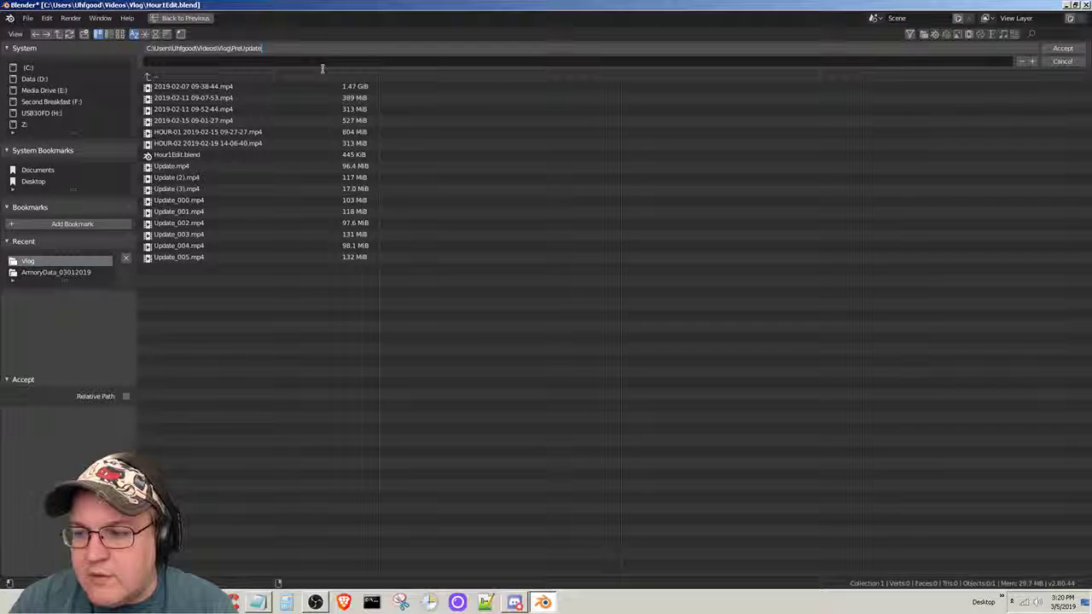
type(".")
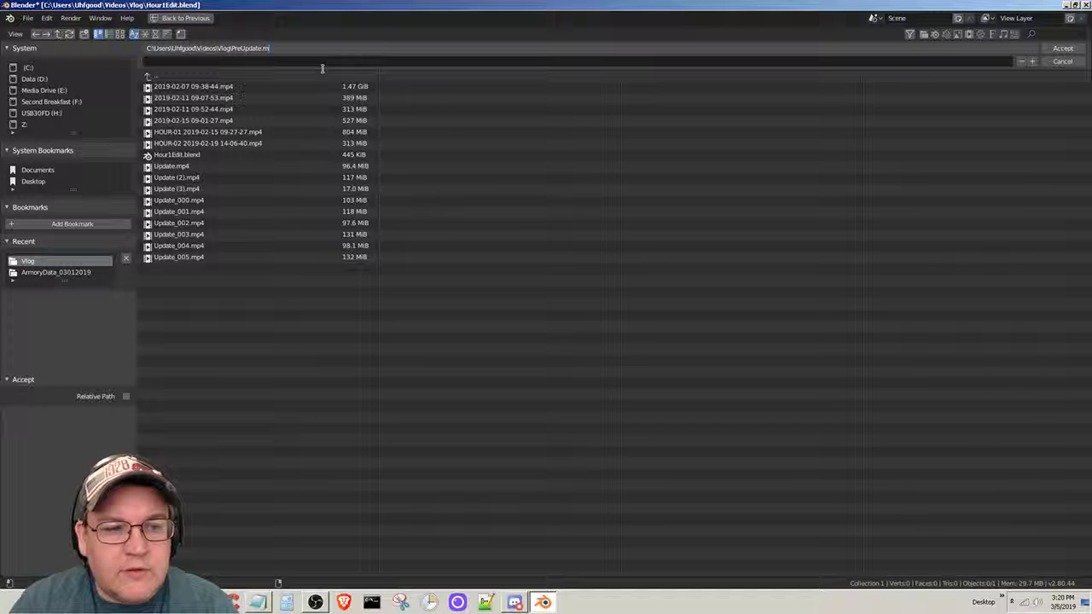
type("mp4")
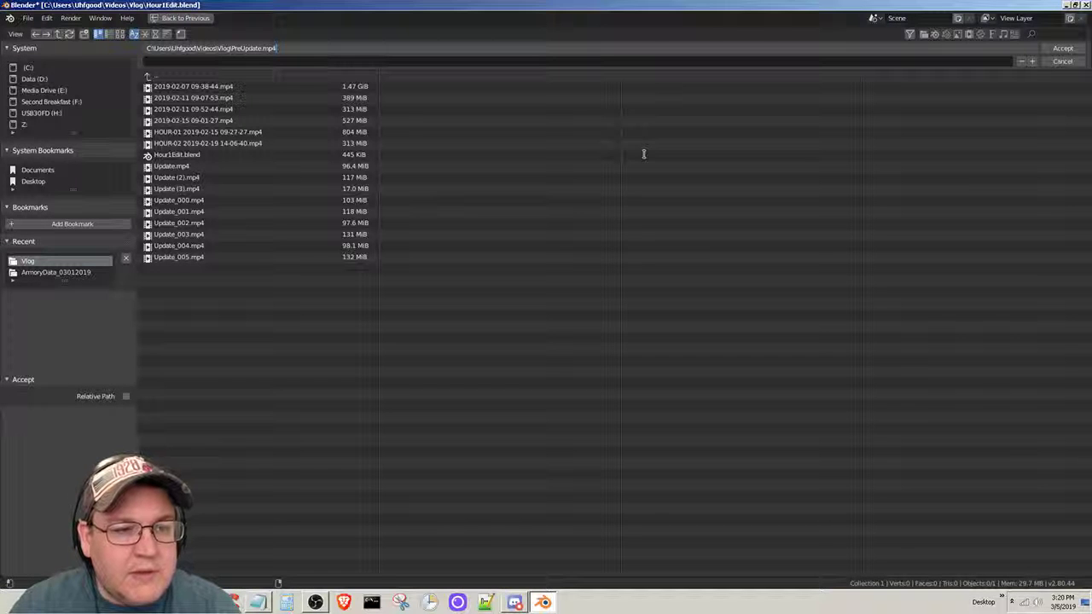
key("Left")
key("Left")
key("Left")
key("Left")
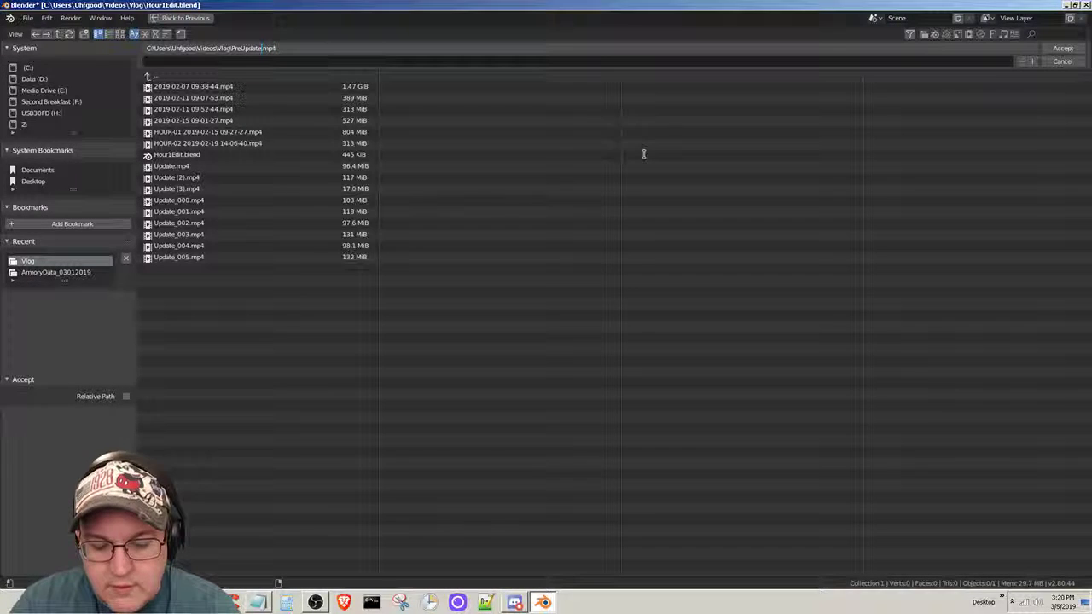
type("_000")
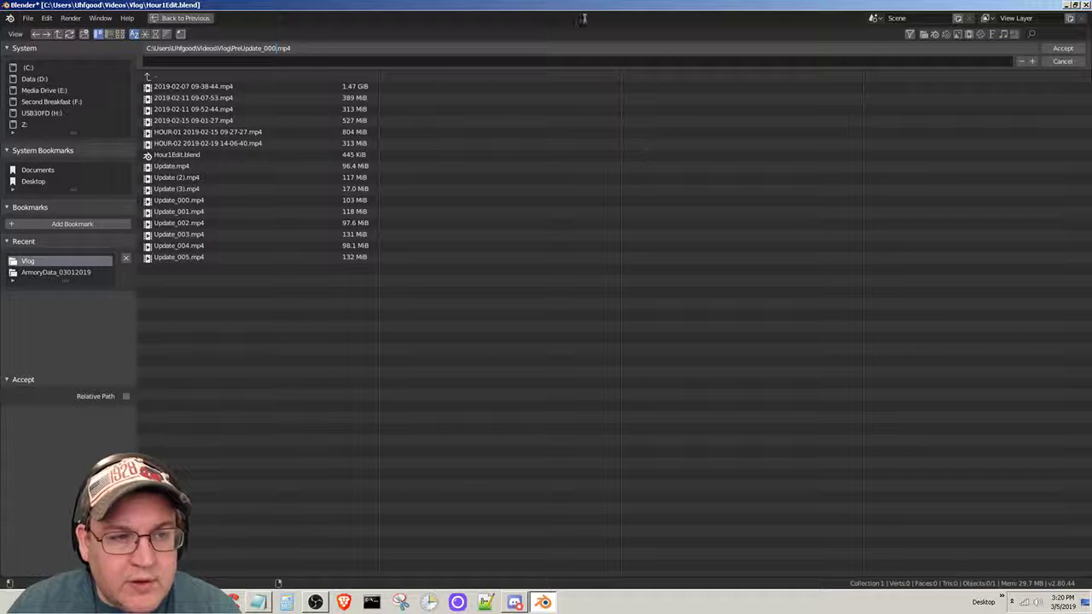
key("Right")
key("Right")
key("Right")
key("Right")
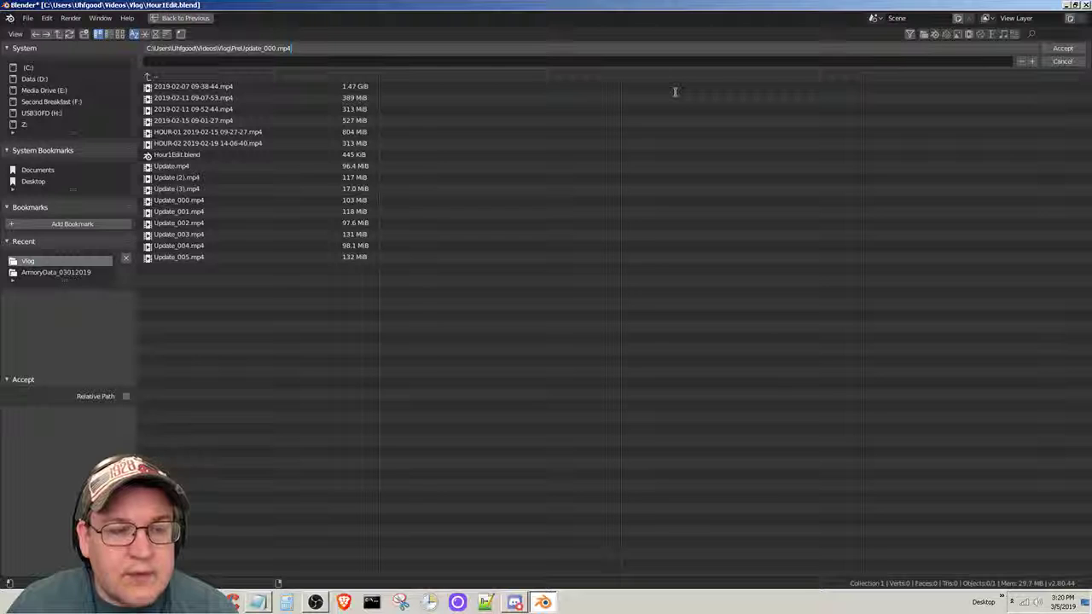
Replace PreUpdate with Intro in the output file name and accept the path ending in Intro_000.mp4.
left_click(232, 49)
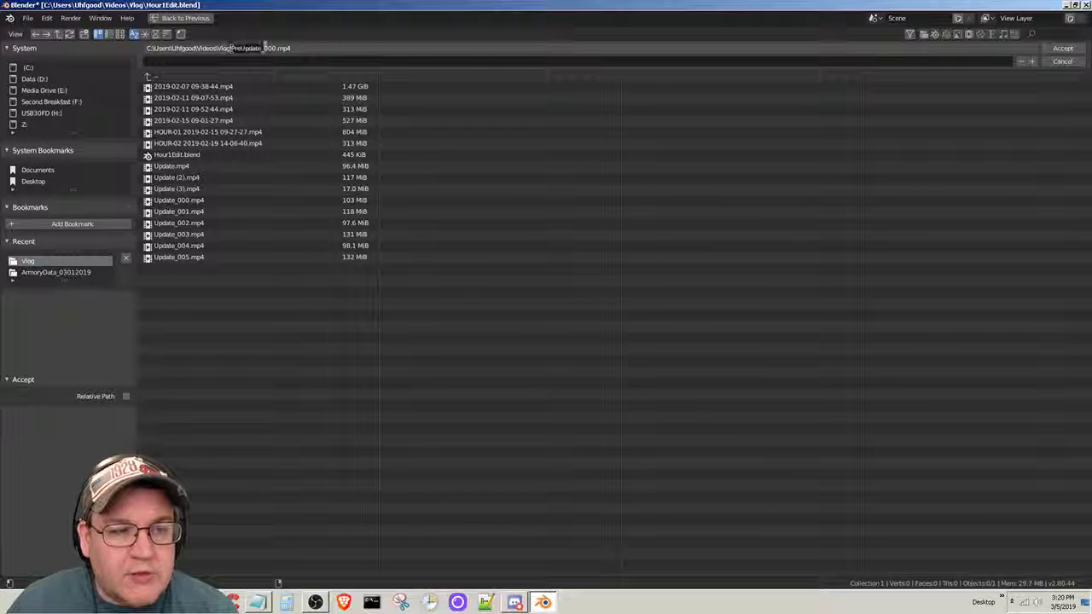
left_click_drag(232, 48, 262, 48)
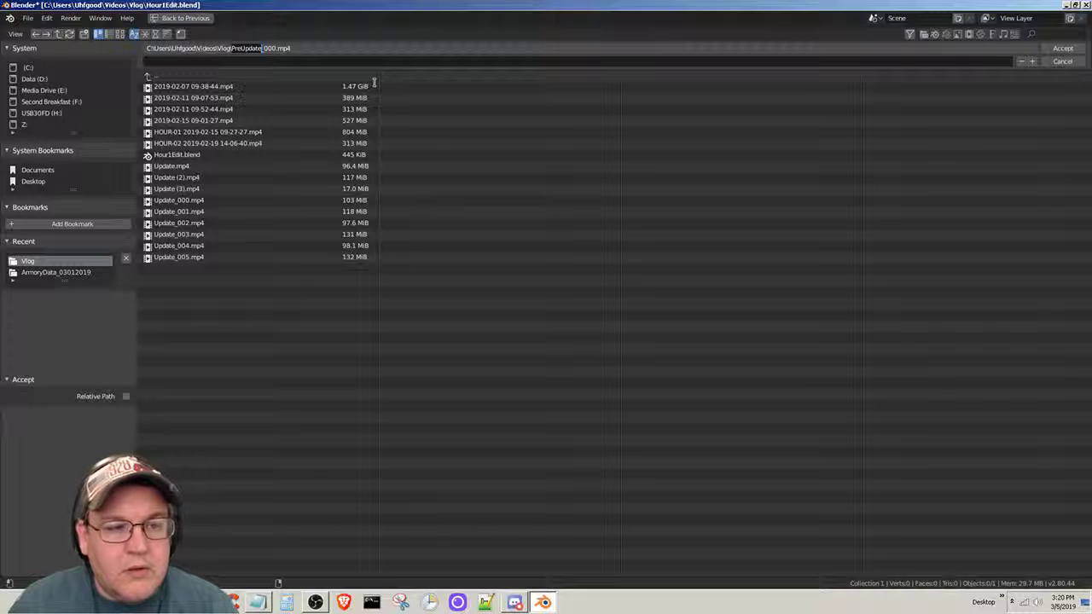
type("Intro")
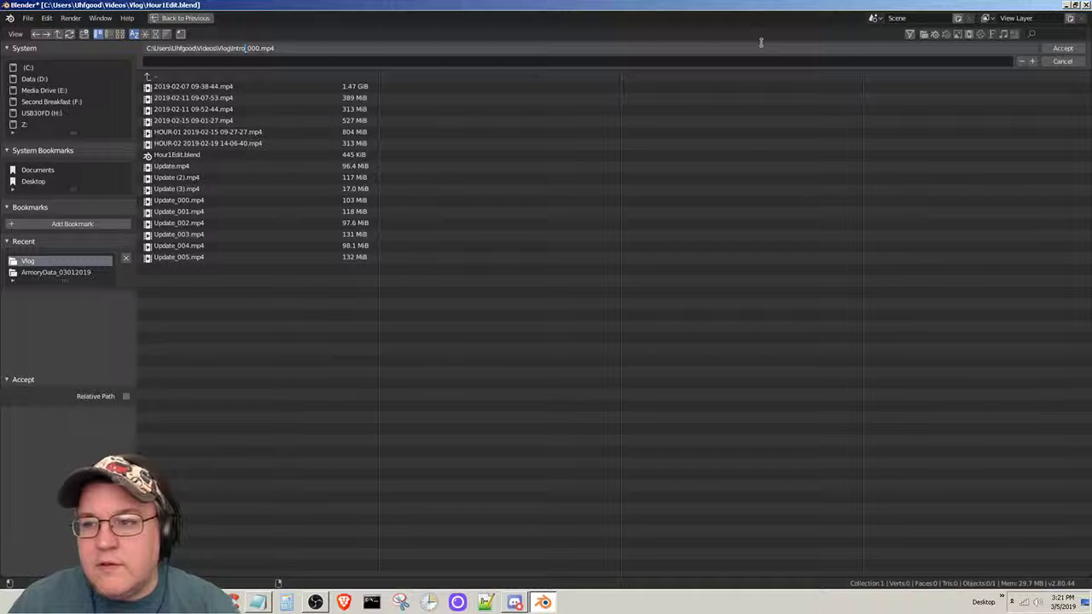
left_click(1064, 48)
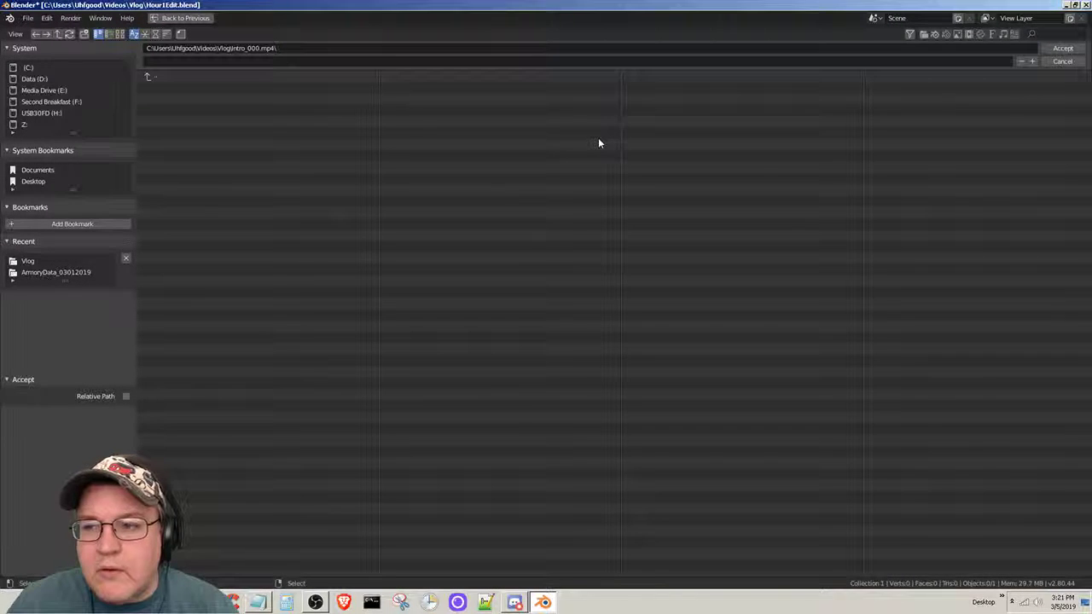
Try to choose the Intro_000.mp4 entry in the Vlog folder as the render output file.
left_click(154, 76)
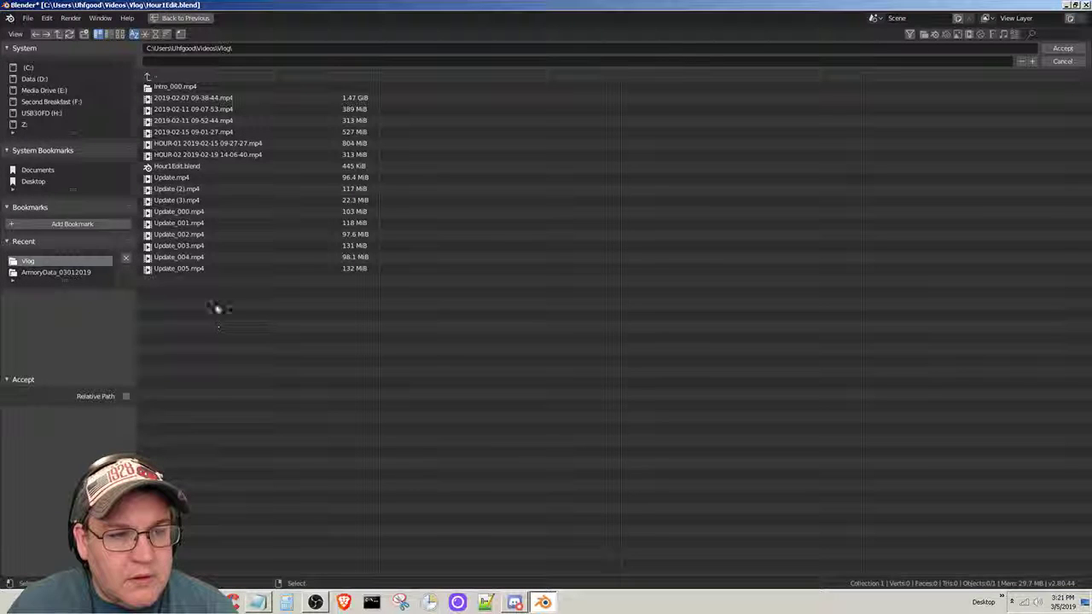
left_click(162, 87)
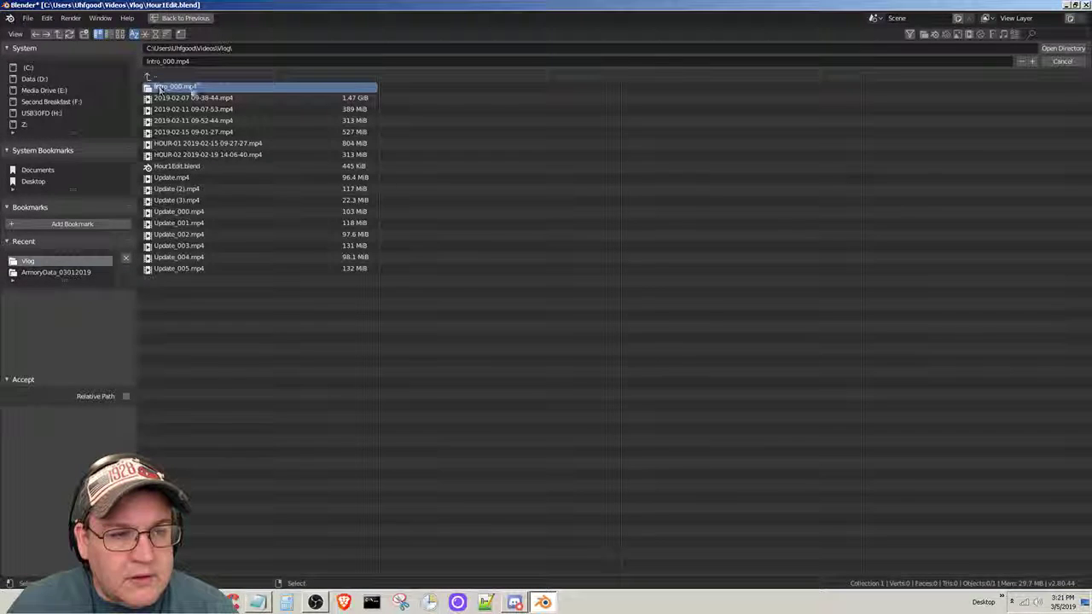
double_click(204, 88)
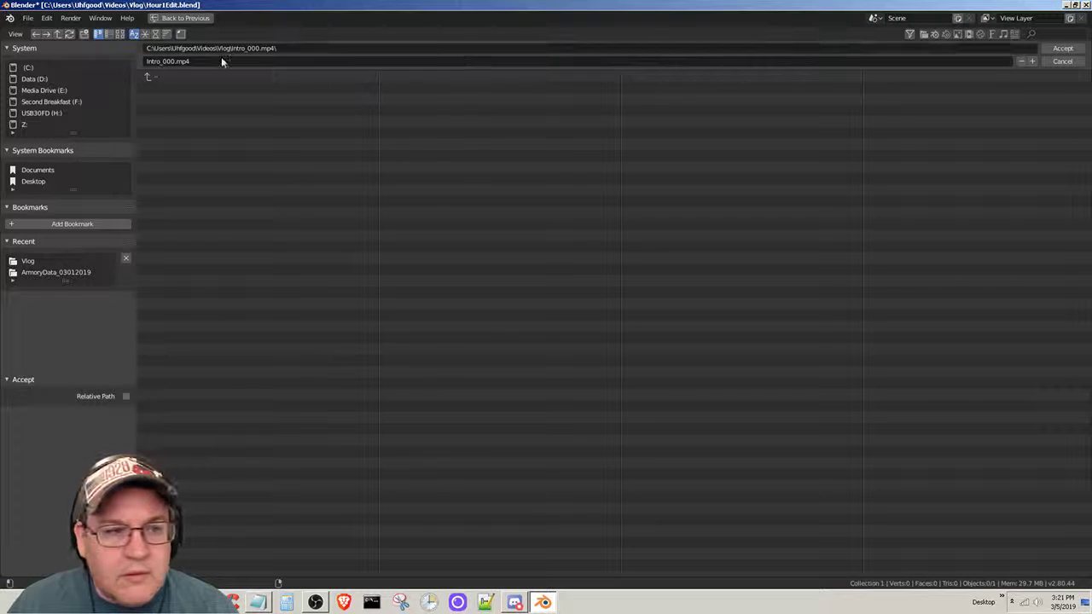
left_click(154, 79)
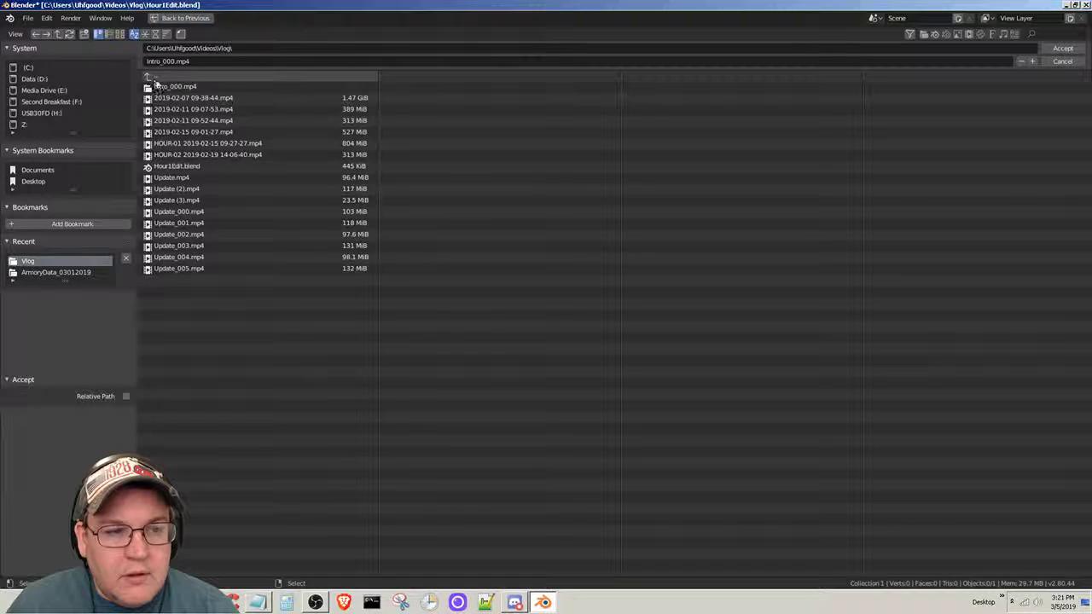
left_click(230, 62)
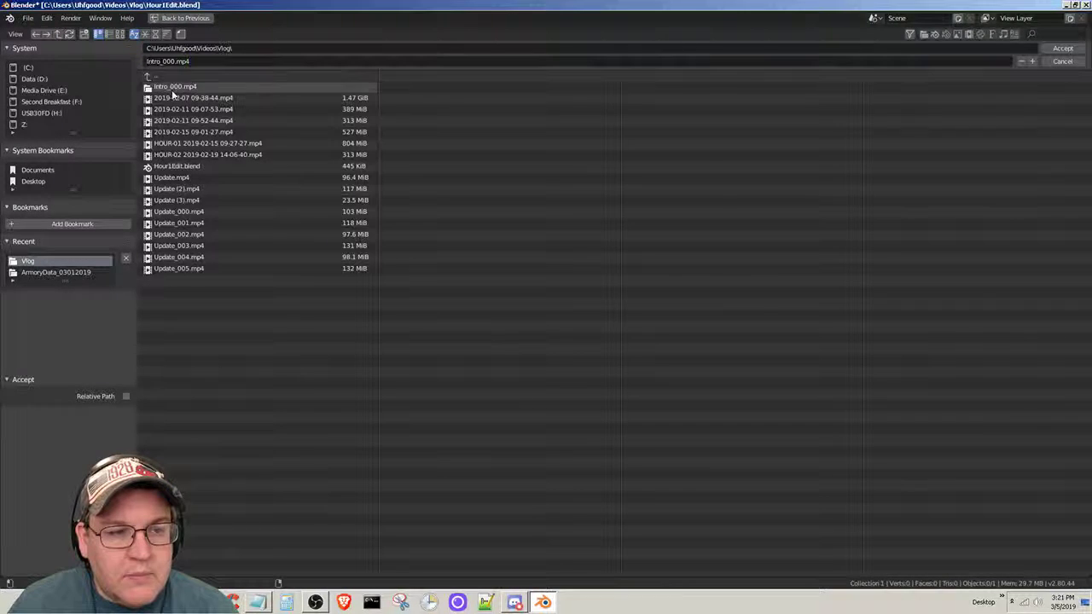
key("Return")
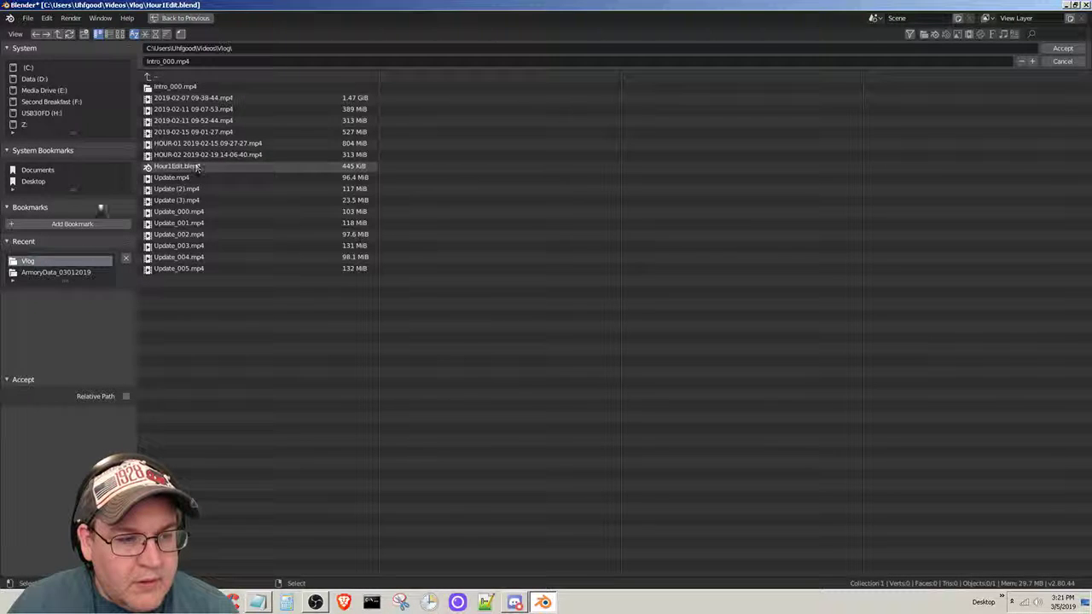
double_click(233, 86)
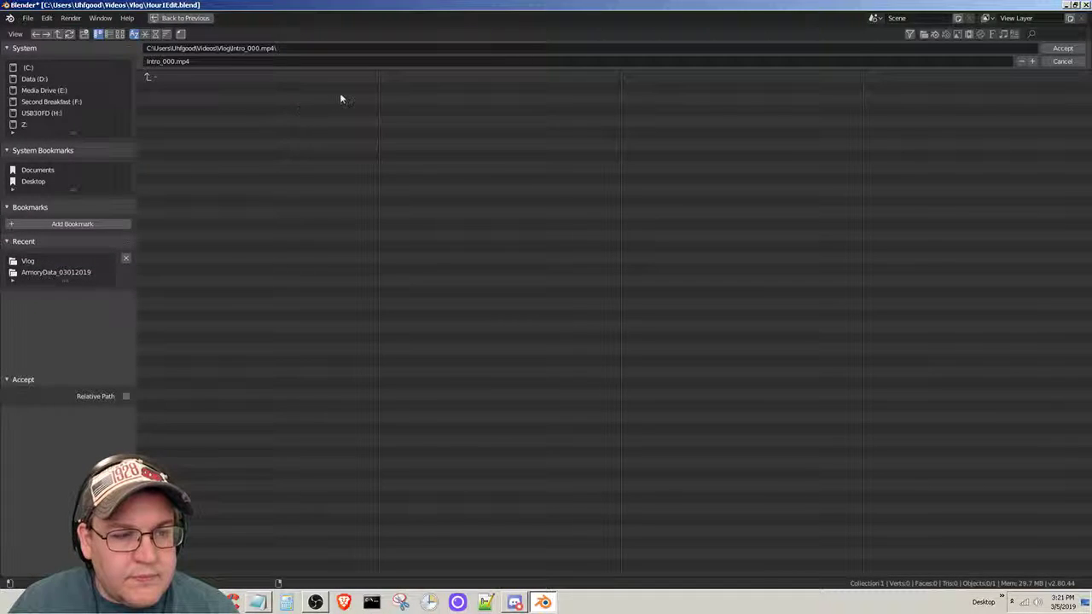
double_click(205, 77)
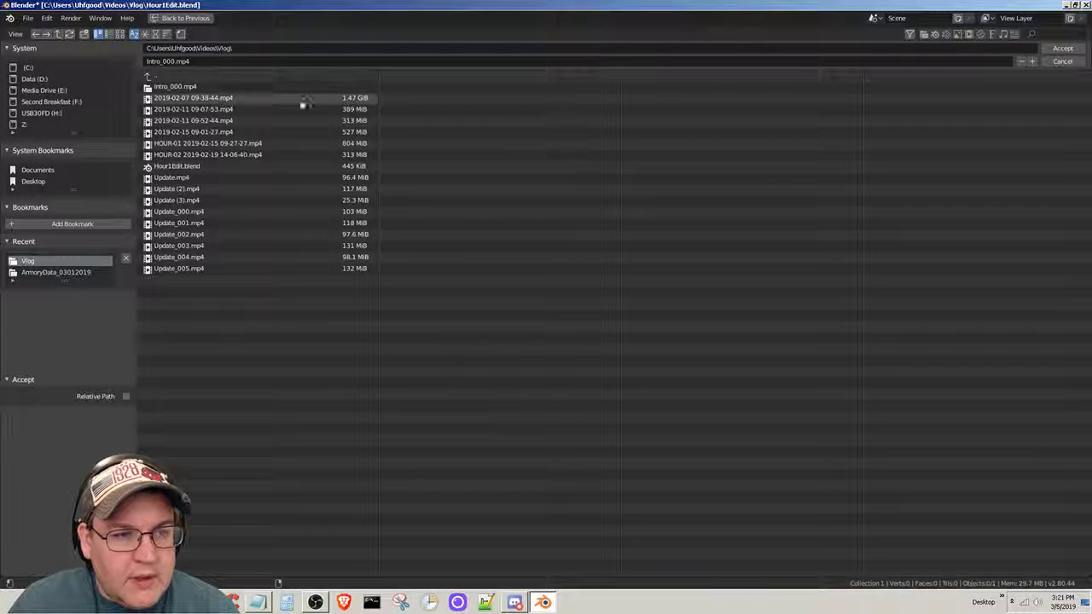
double_click(250, 87)
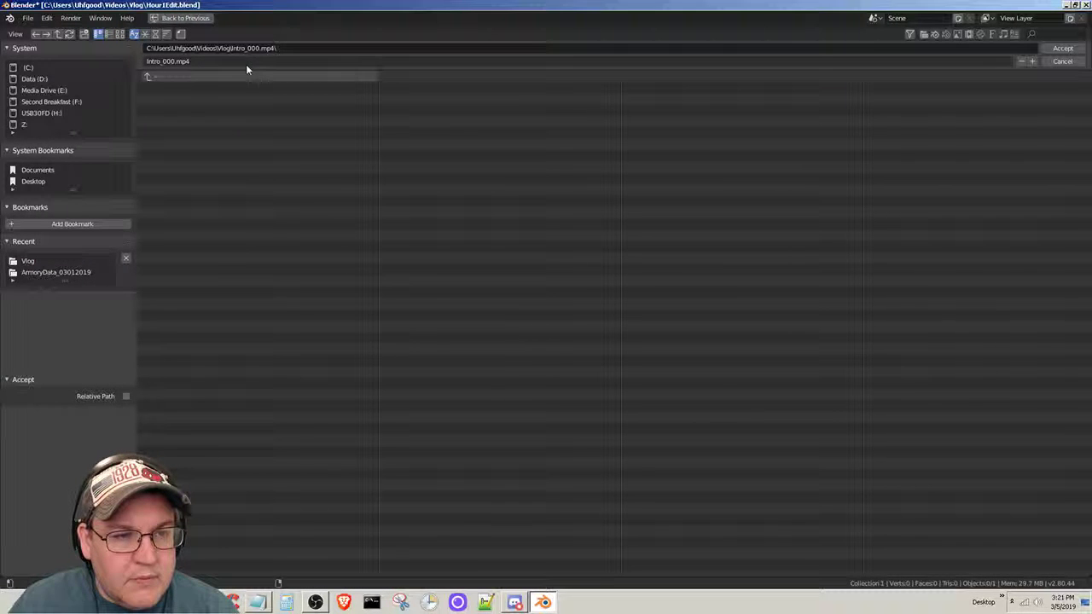
double_click(238, 81)
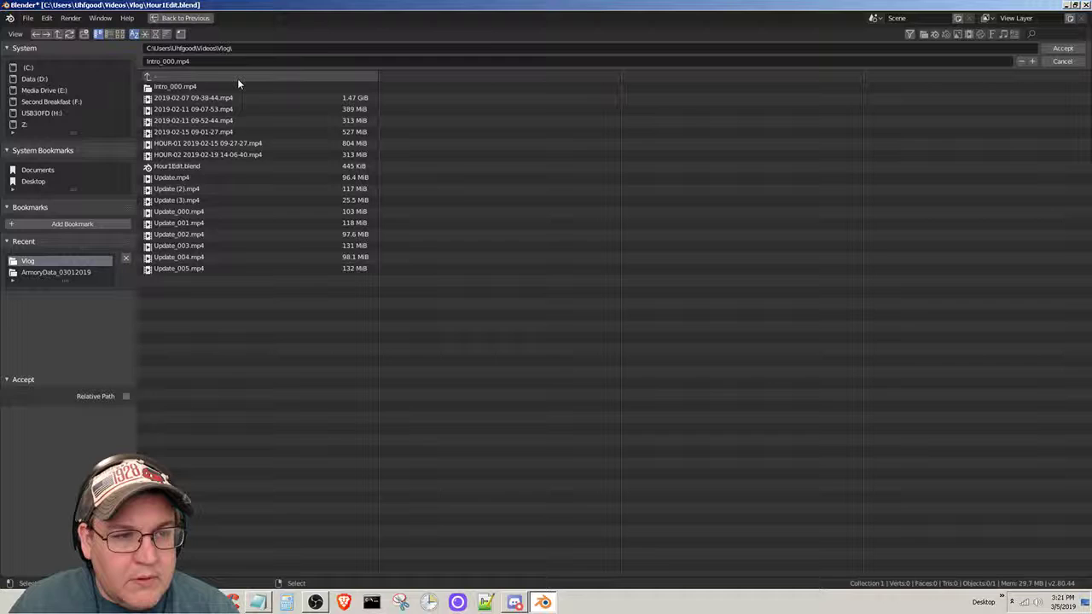
left_click(291, 61)
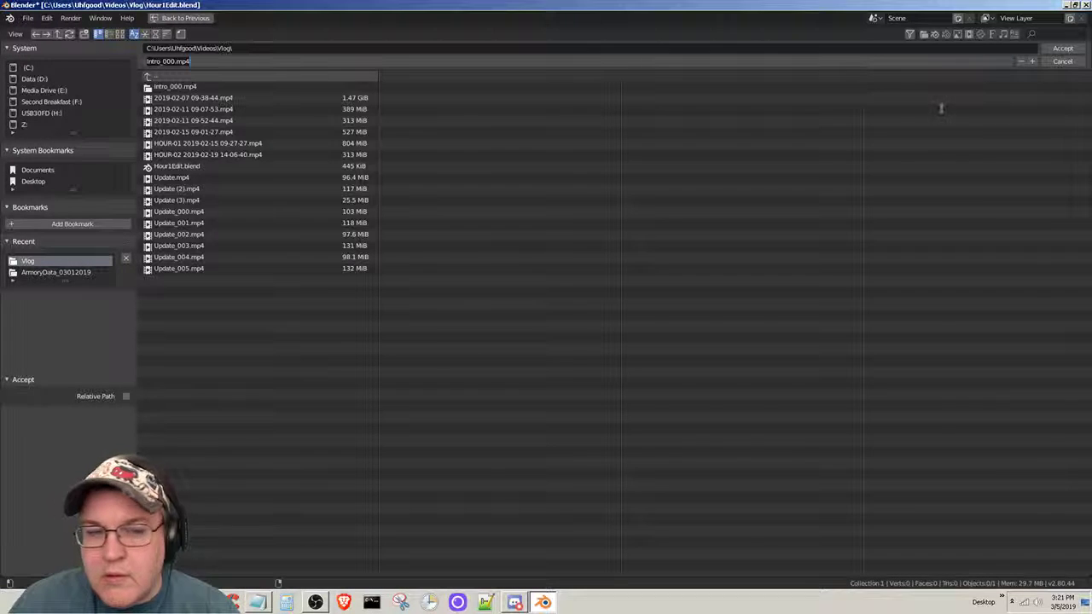
key("Return")
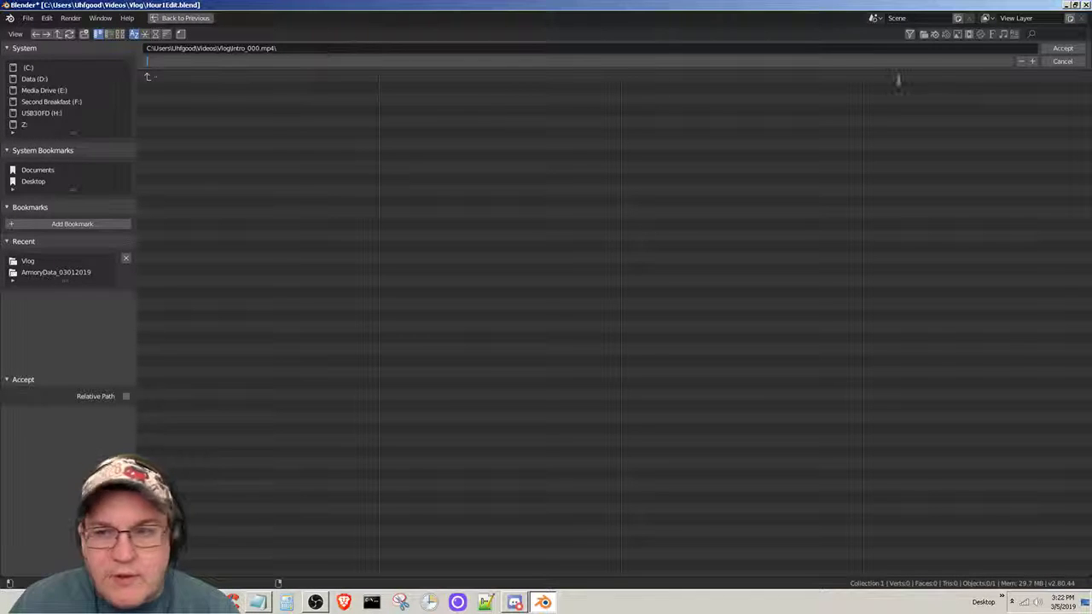
Go back up to the Vlog folder and accept it as the render output location.
left_click(152, 80)
left_click(148, 76)
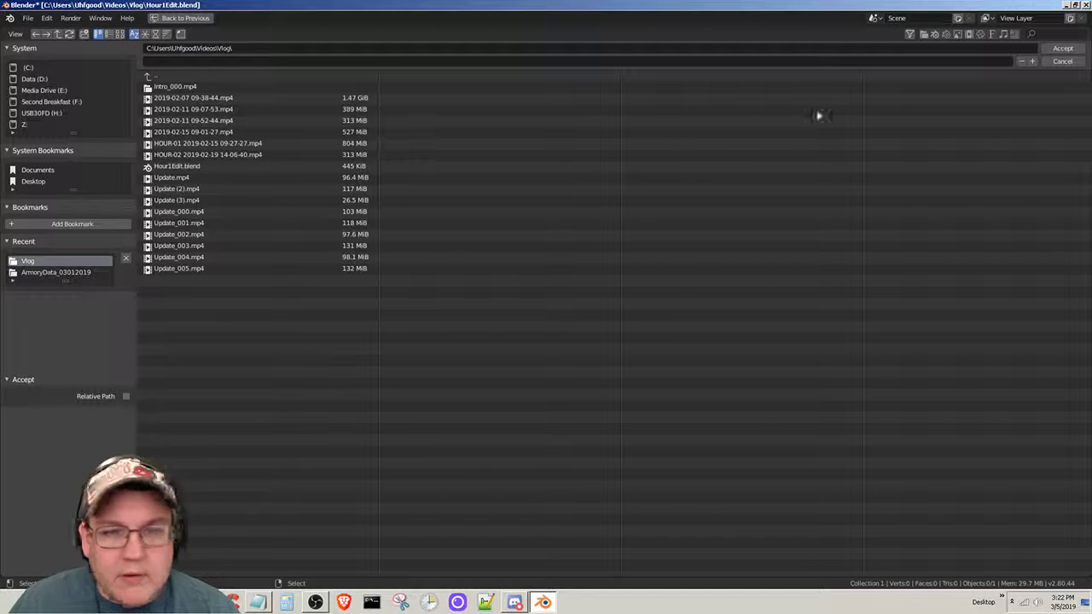
left_click(1066, 49)
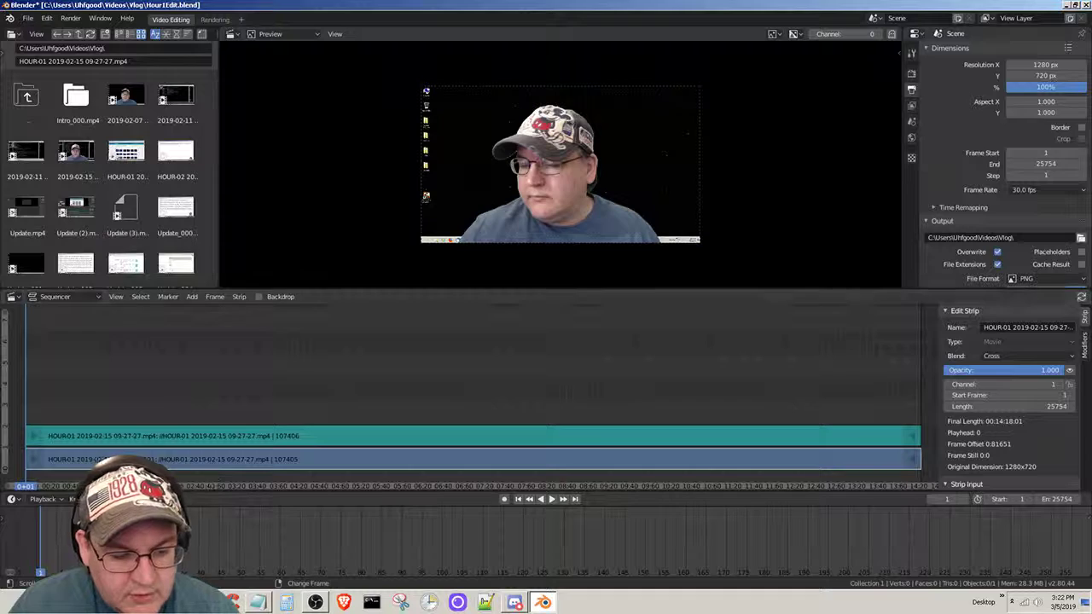
Switch to Windows Explorer, check and delete the Intro_000.mp4 folder in Vlog, and minimize the Explorer window.
left_click(172, 603)
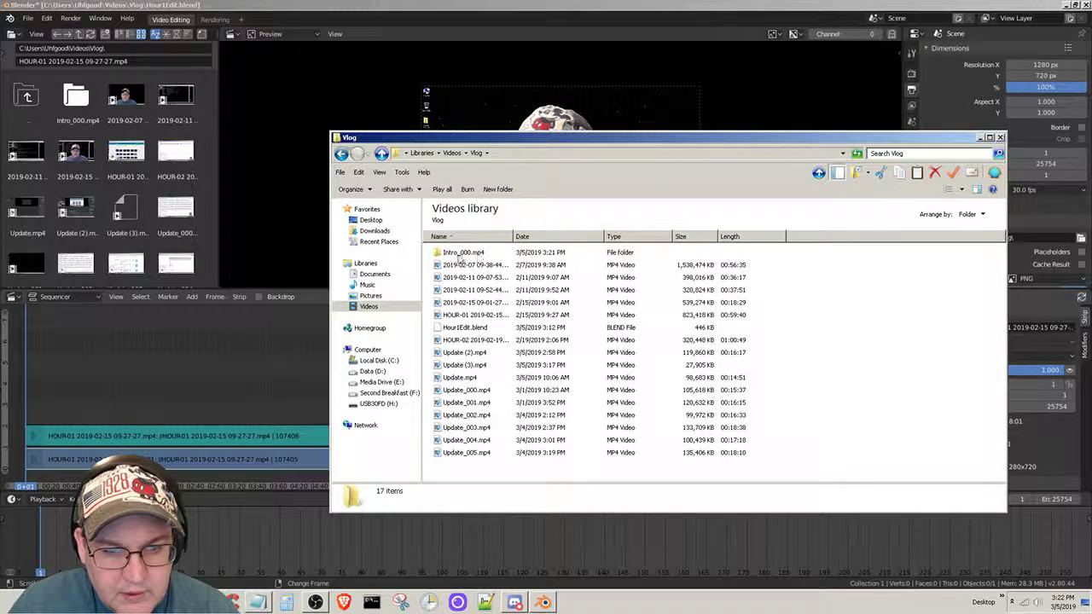
left_click(459, 253)
double_click(459, 254)
key("BackSpace")
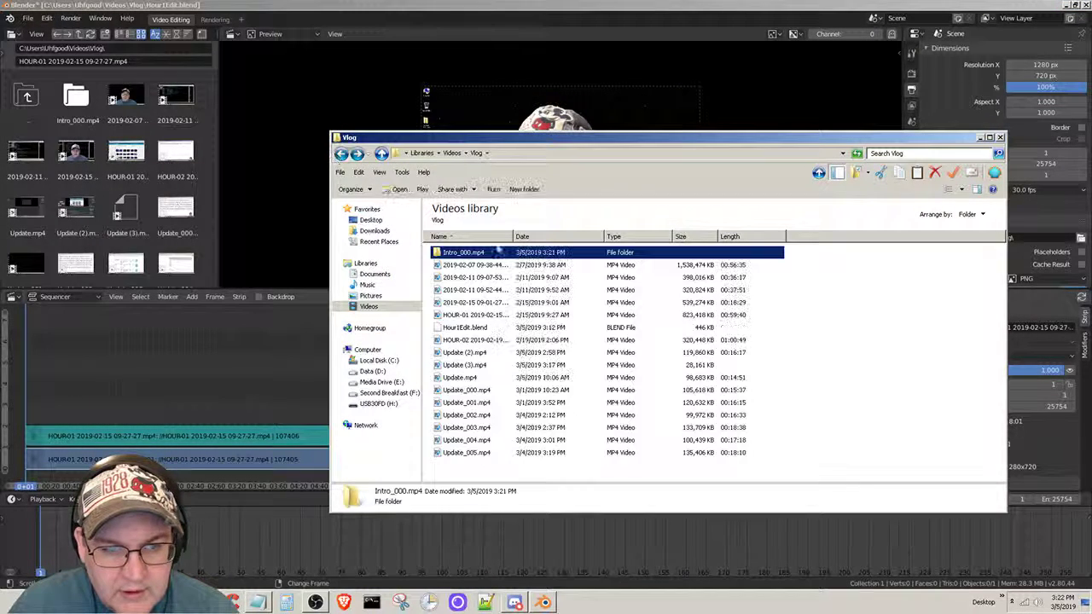
right_click(452, 255)
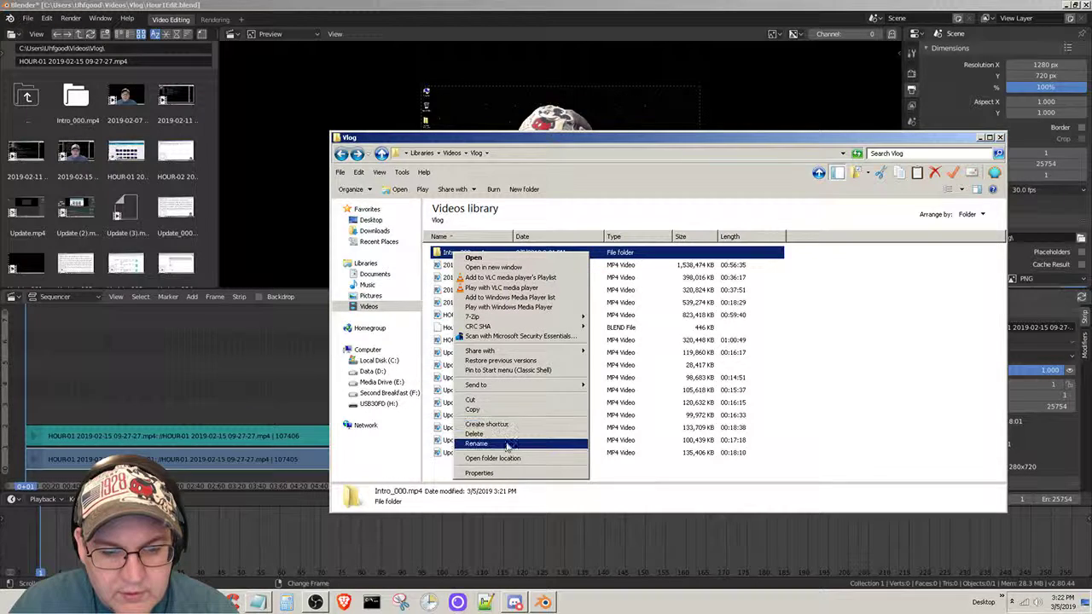
left_click(474, 434)
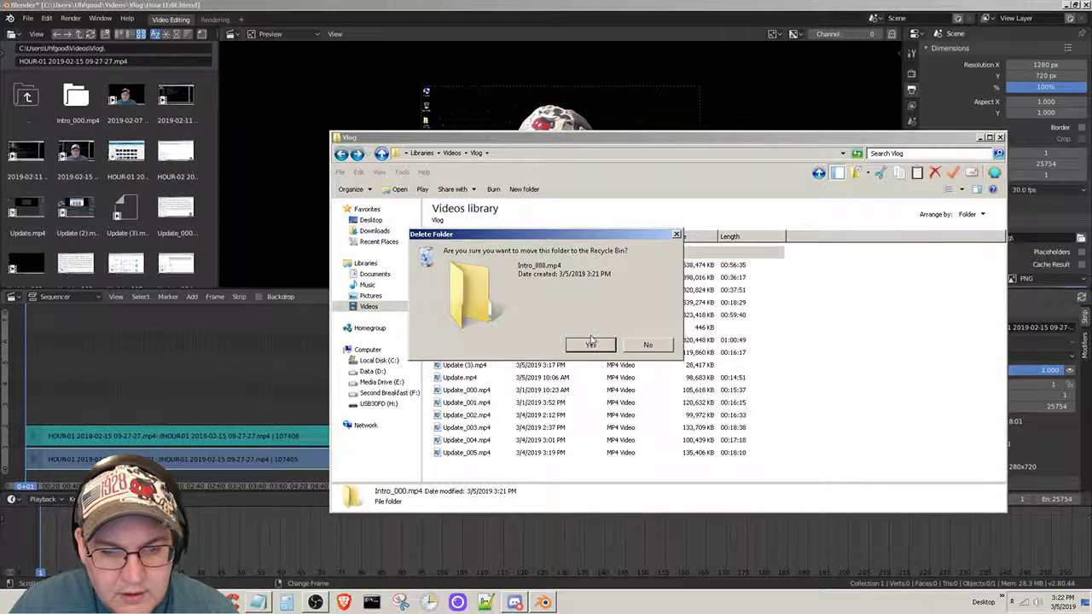
left_click(586, 349)
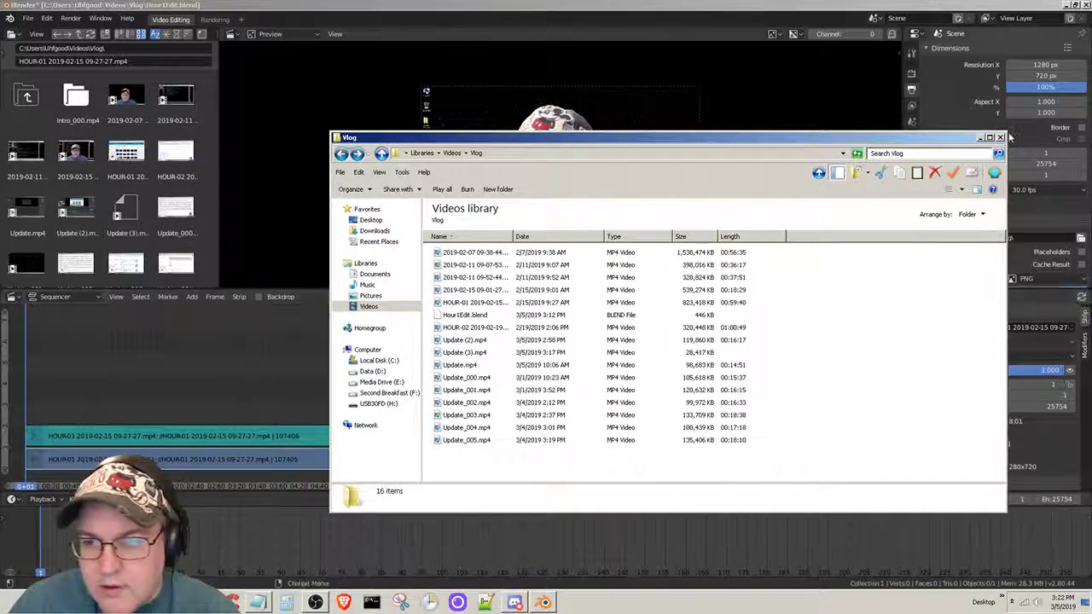
left_click(981, 137)
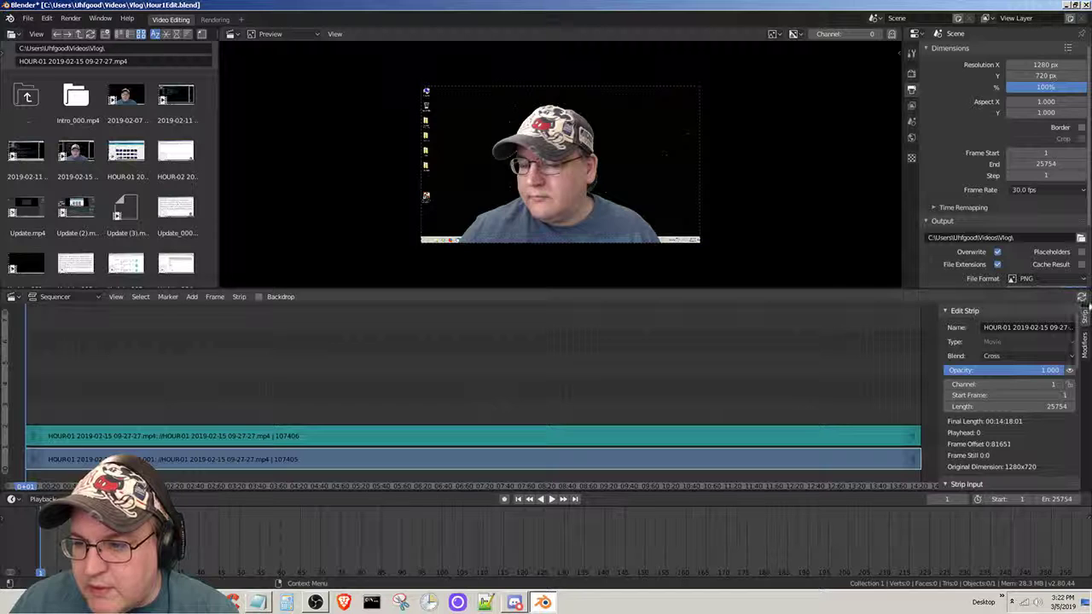
Set the render output's file format to FFmpeg video and expand its encoding settings.
left_click(1077, 281)
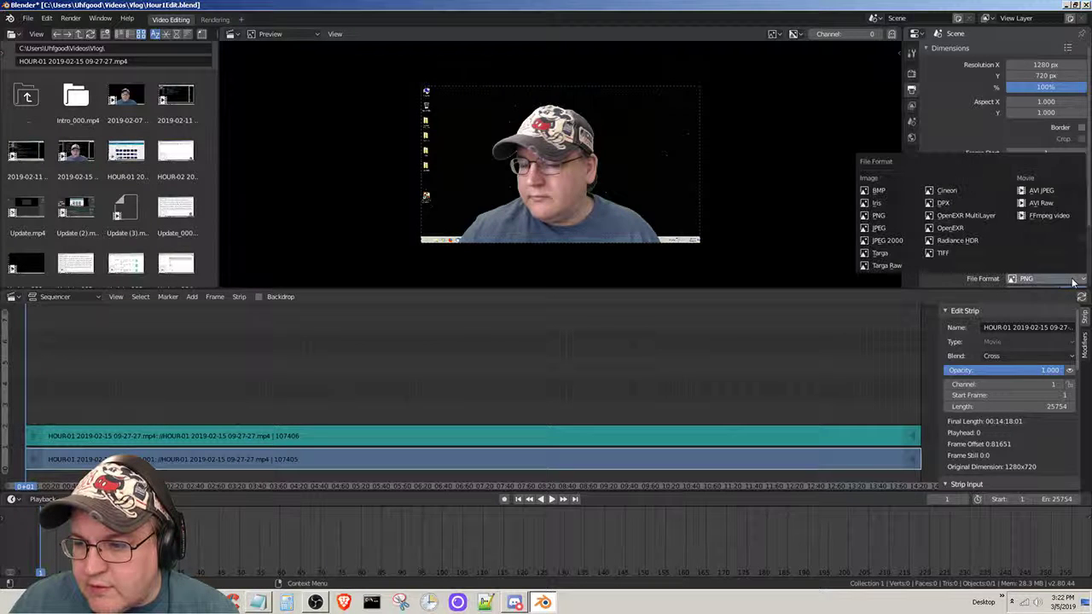
left_click(1057, 218)
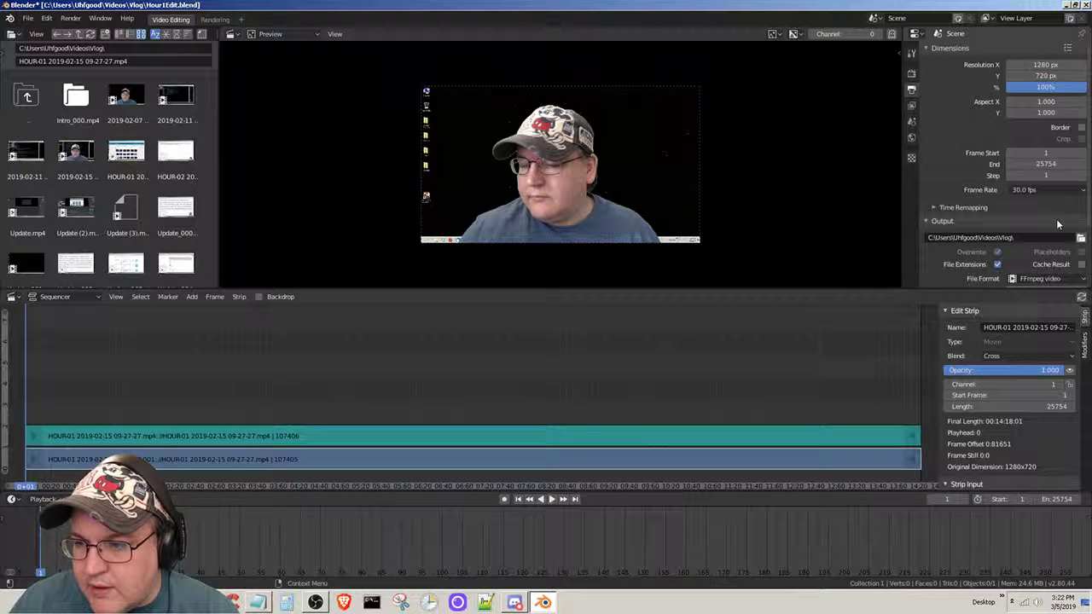
scroll(1019, 264, "down", 2)
scroll(1019, 263, "down", 1)
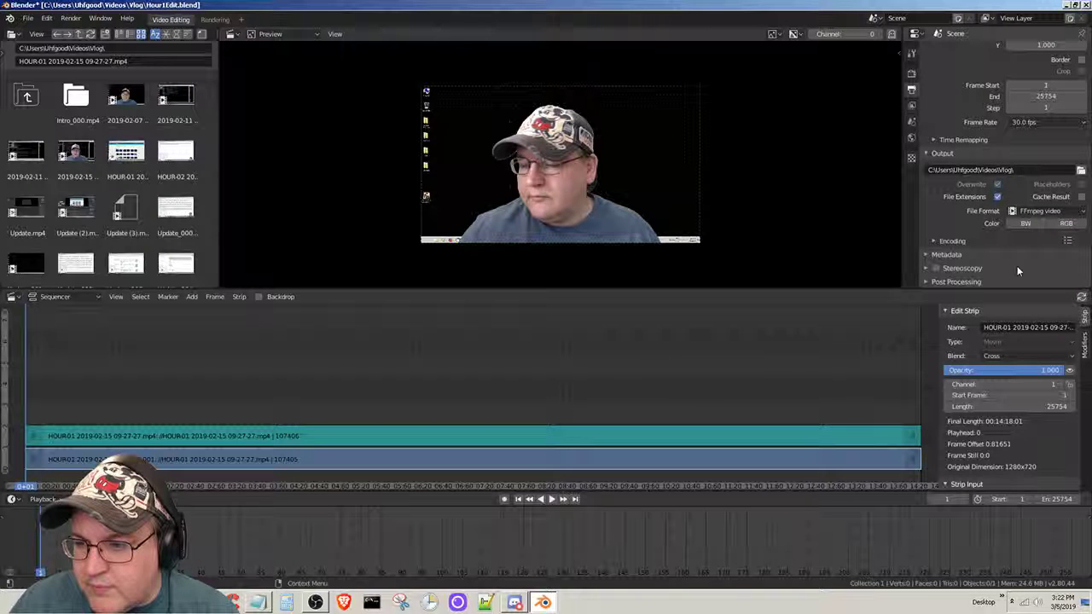
left_click(1002, 240)
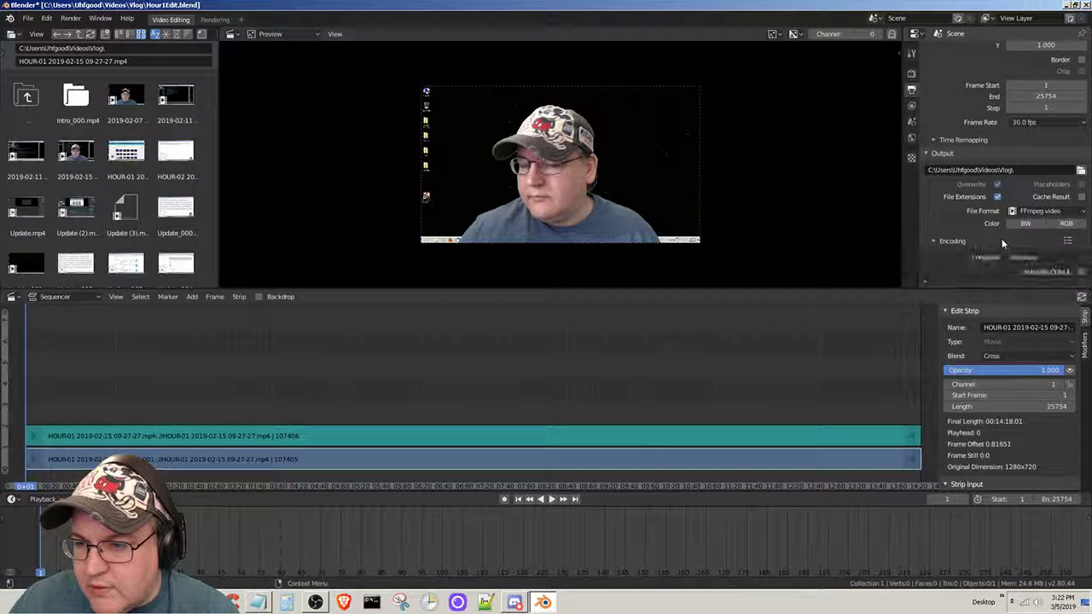
Set the encoding container to MPEG-4 and the video output quality to High quality.
left_click(1048, 258)
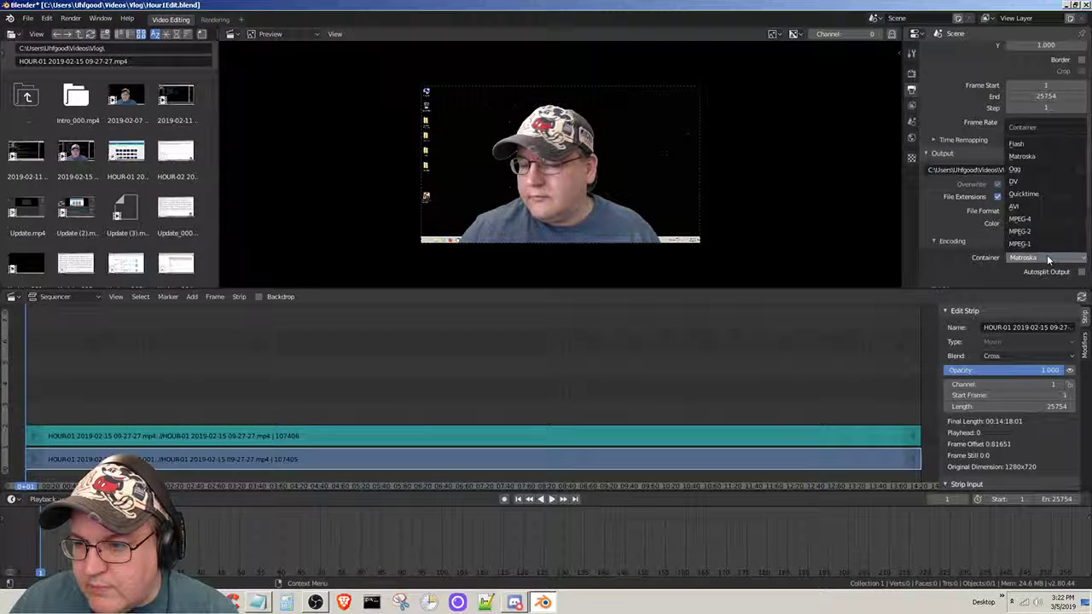
left_click(1036, 220)
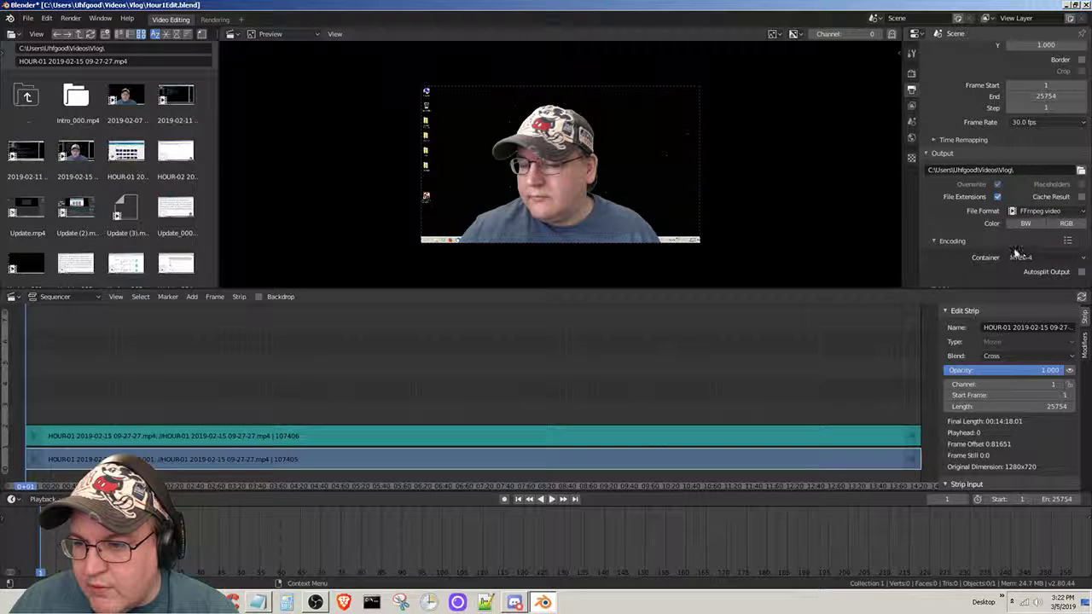
scroll(1011, 248, "down", 3)
scroll(1012, 246, "down", 2)
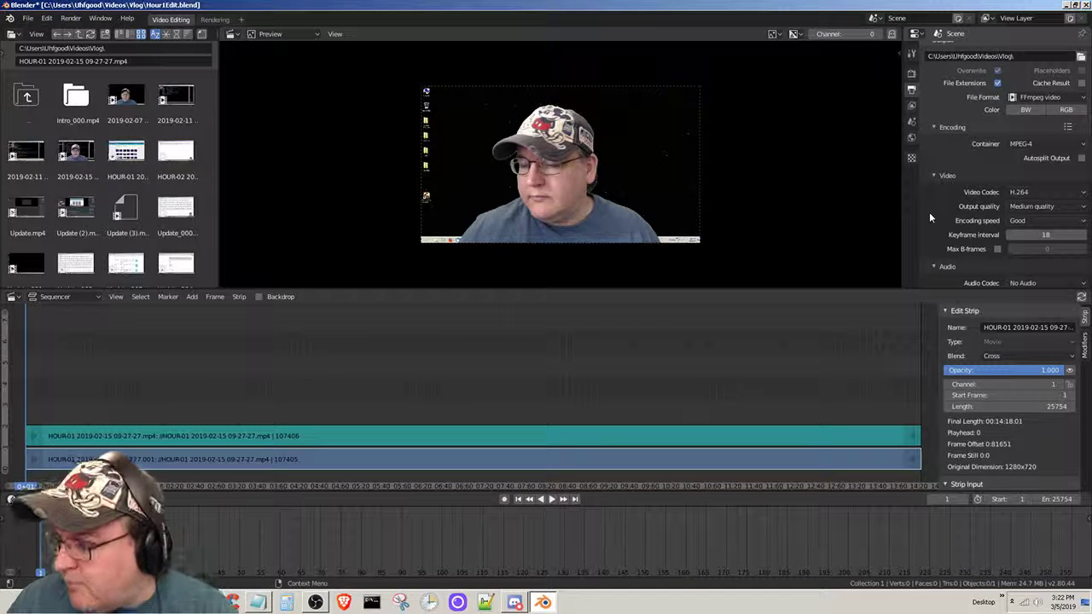
left_click(1053, 206)
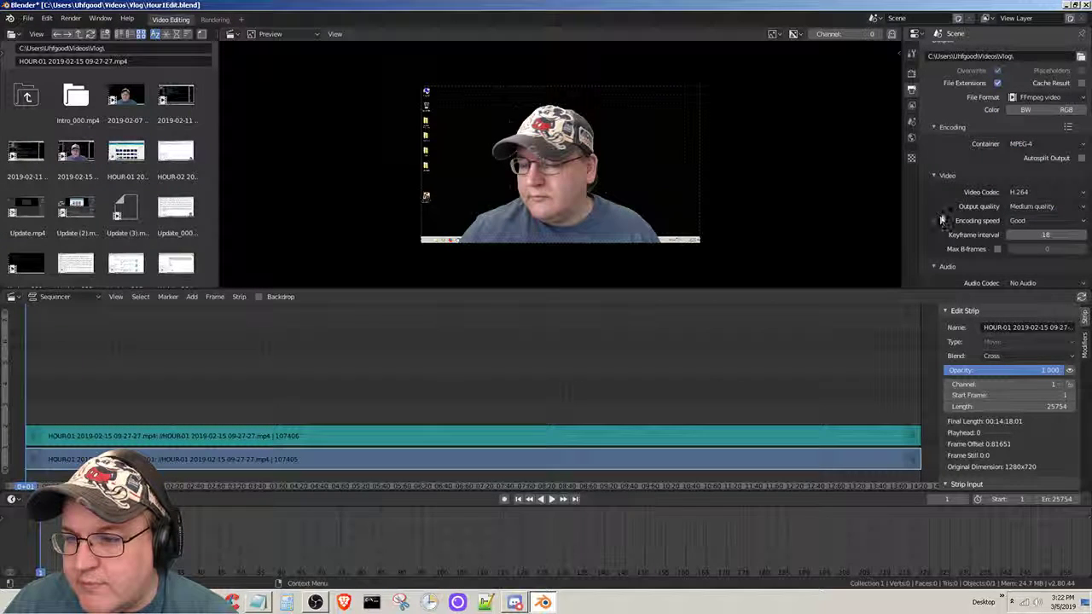
left_click(1037, 206)
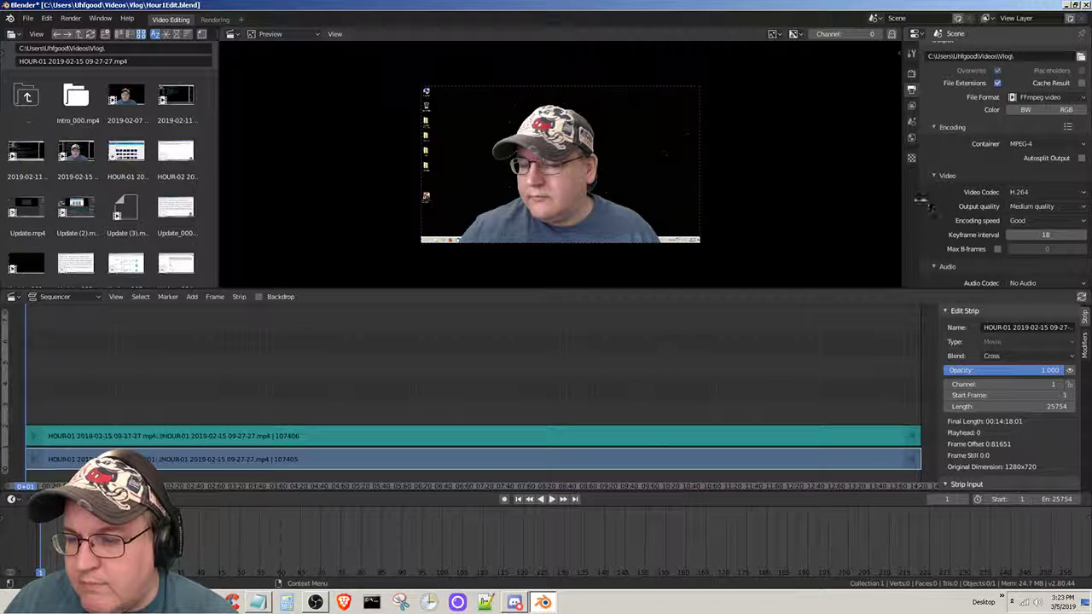
left_click(1037, 206)
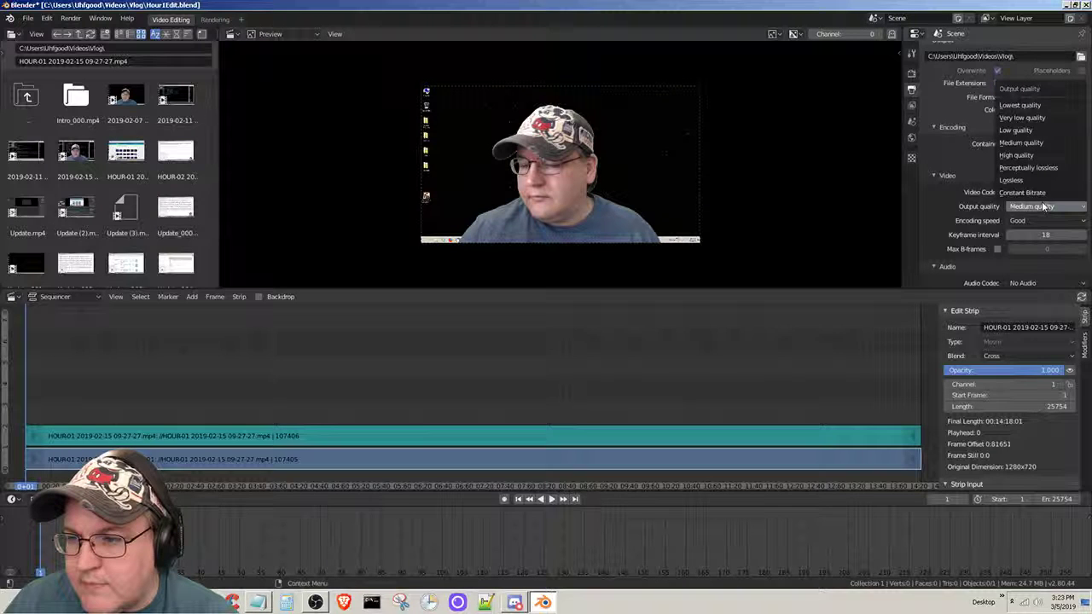
left_click(1029, 155)
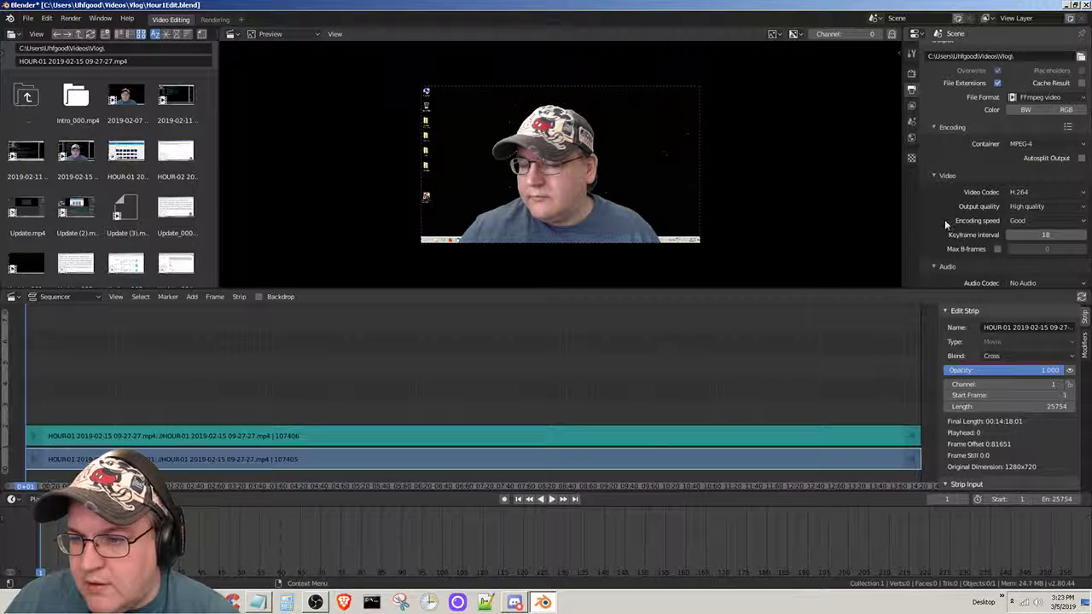
Keep the video encoding speed at Good and set the audio codec to MP3.
left_click(1043, 220)
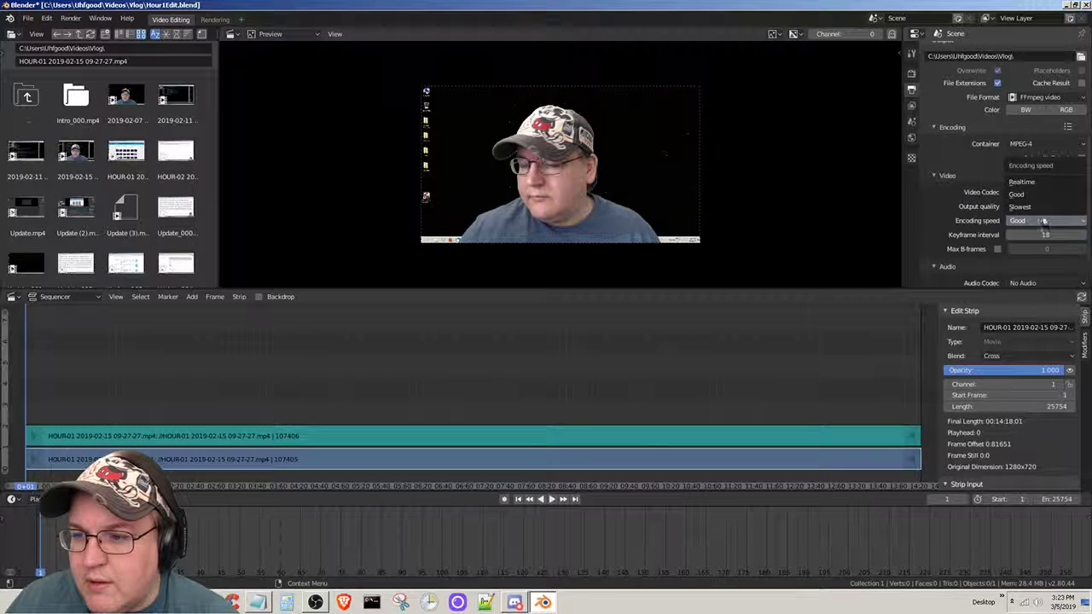
left_click(1037, 216)
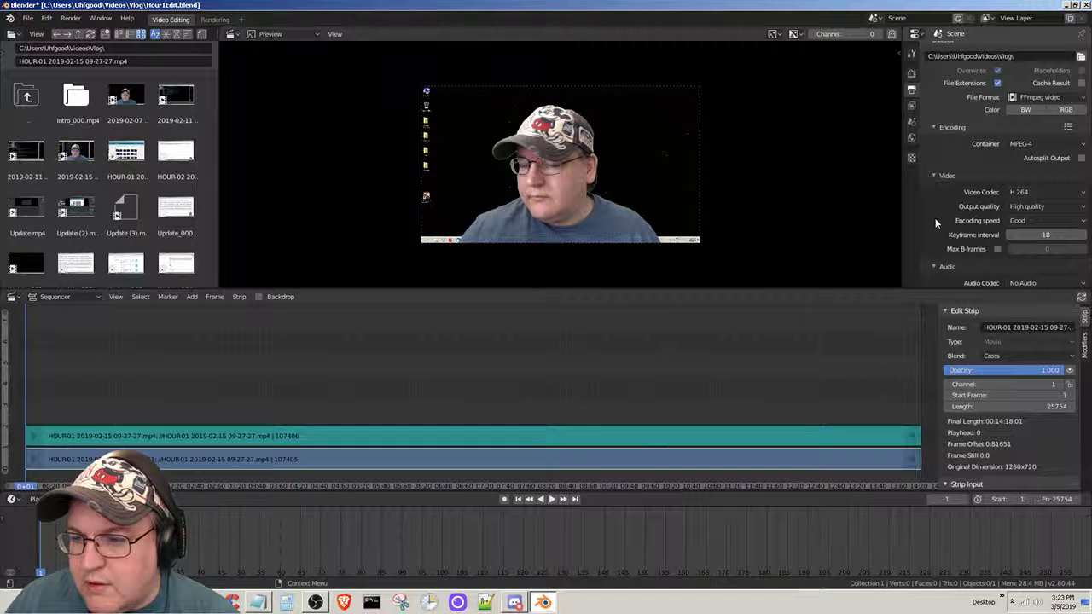
scroll(935, 217, "down", 2)
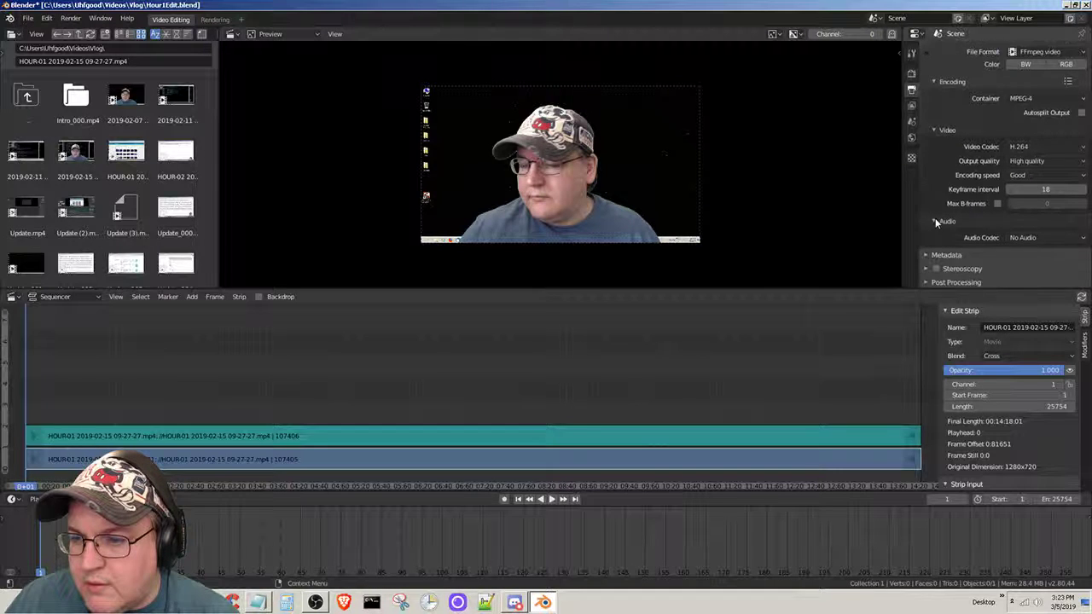
left_click(1049, 235)
left_click(1064, 167)
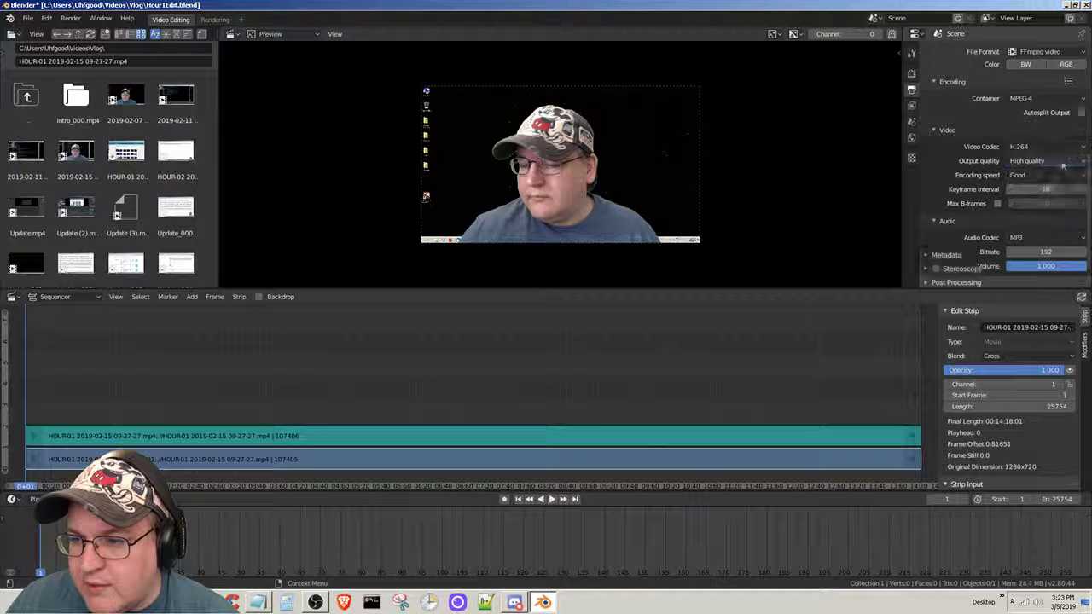
Review the render dimensions, frame range, output path, and video and audio encoding settings.
scroll(945, 248, "down", 1)
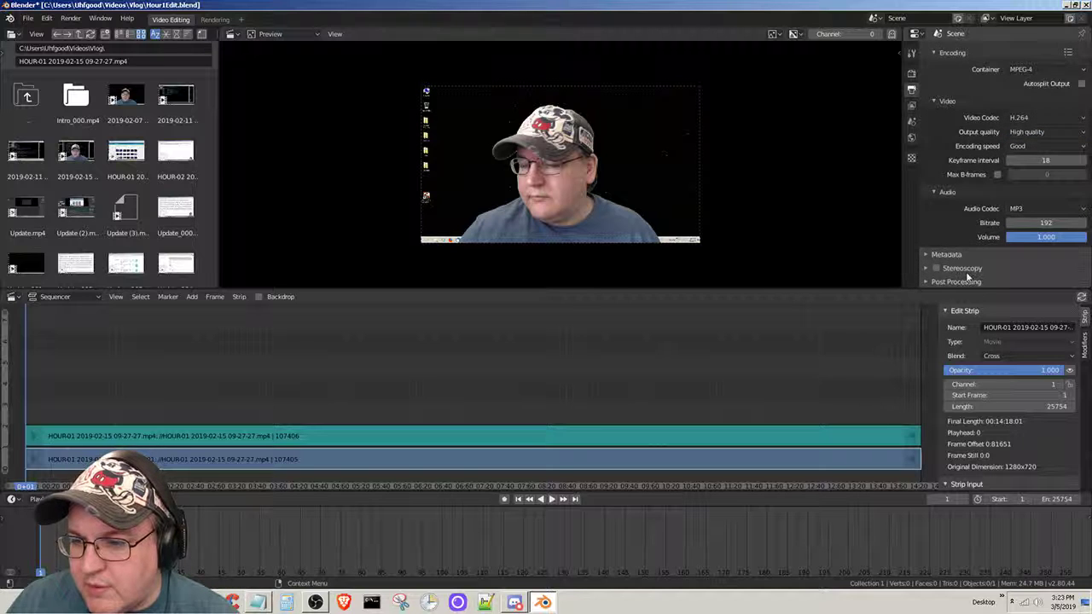
scroll(948, 229, "up", 3)
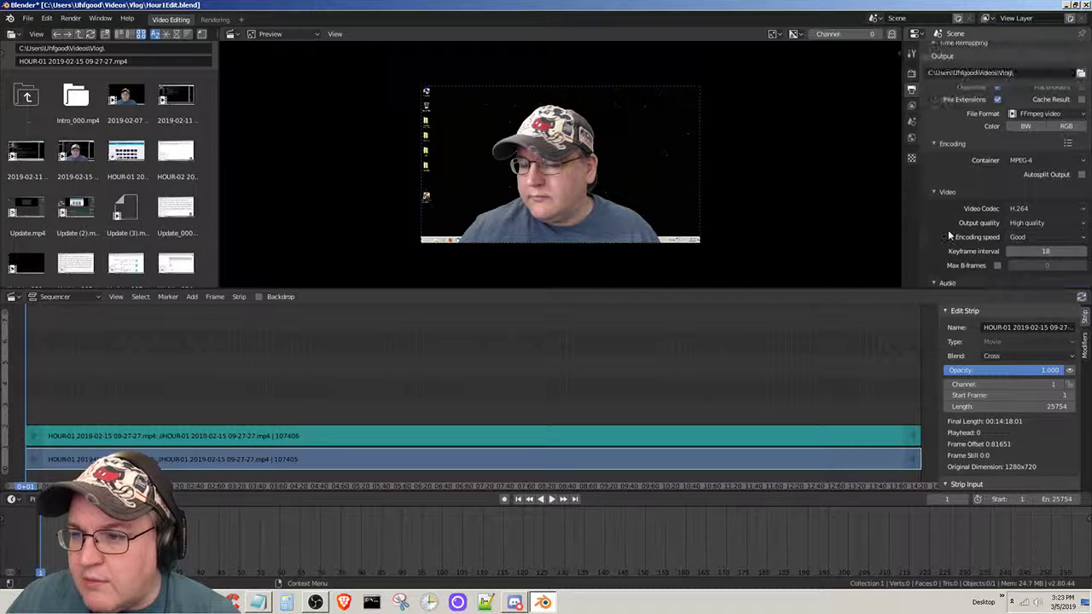
scroll(950, 235, "up", 2)
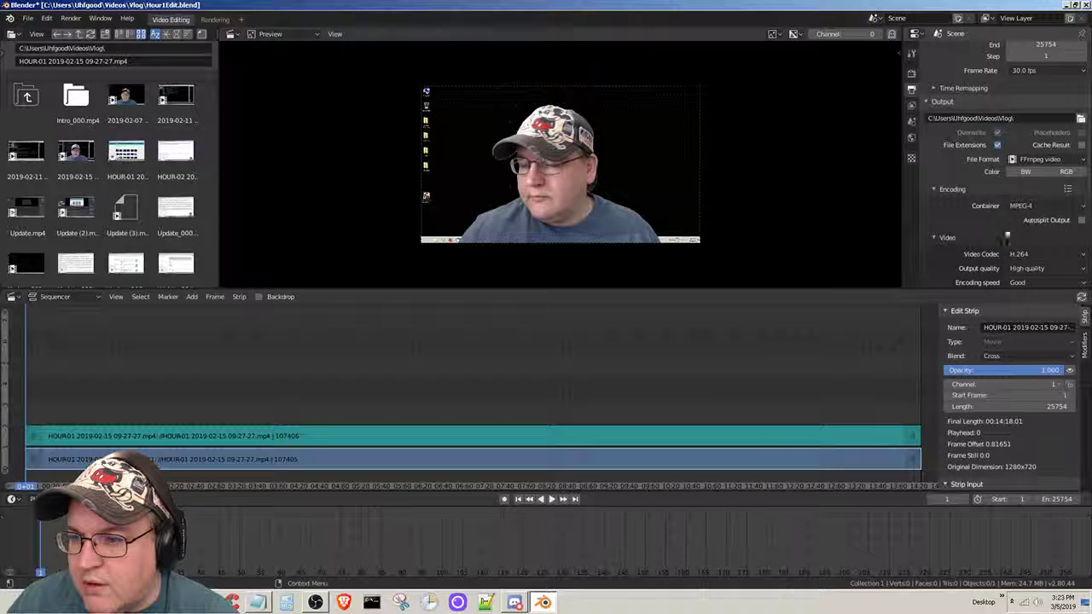
scroll(981, 229, "down", 4)
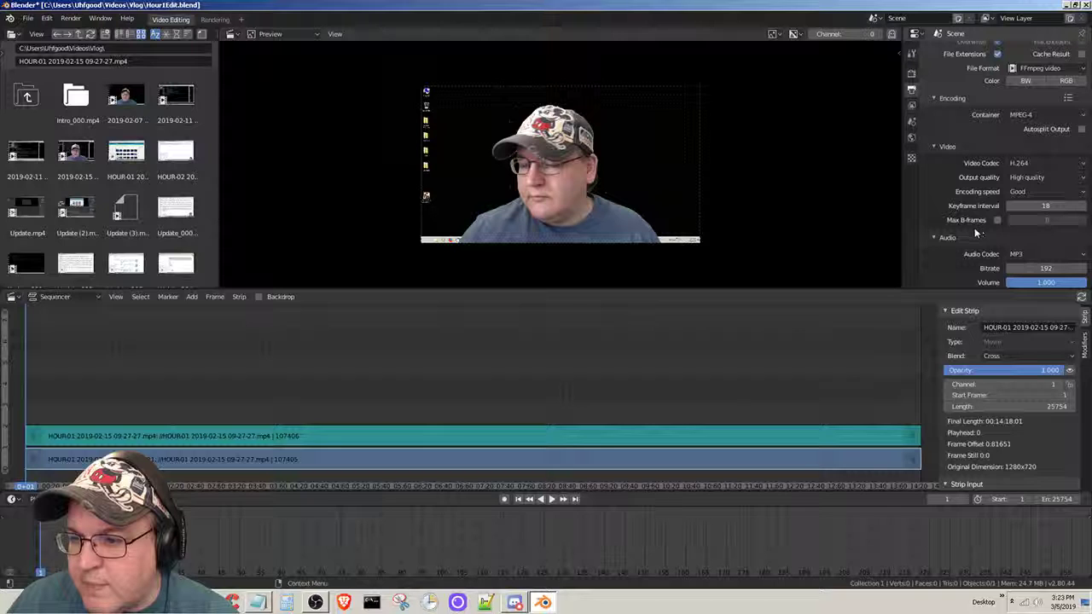
scroll(935, 212, "down", 2)
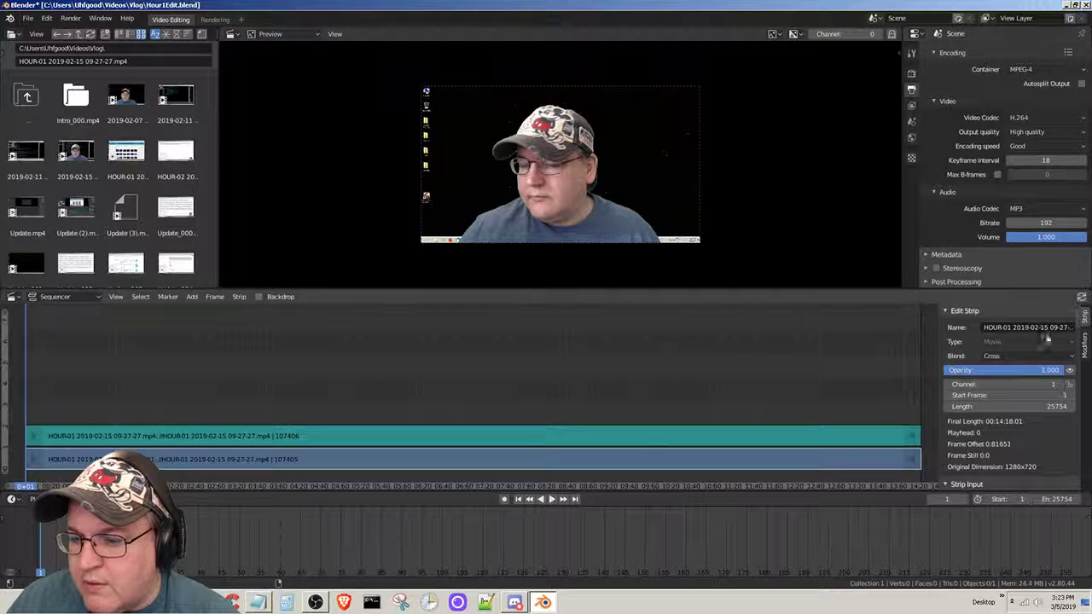
scroll(951, 205, "up", 5)
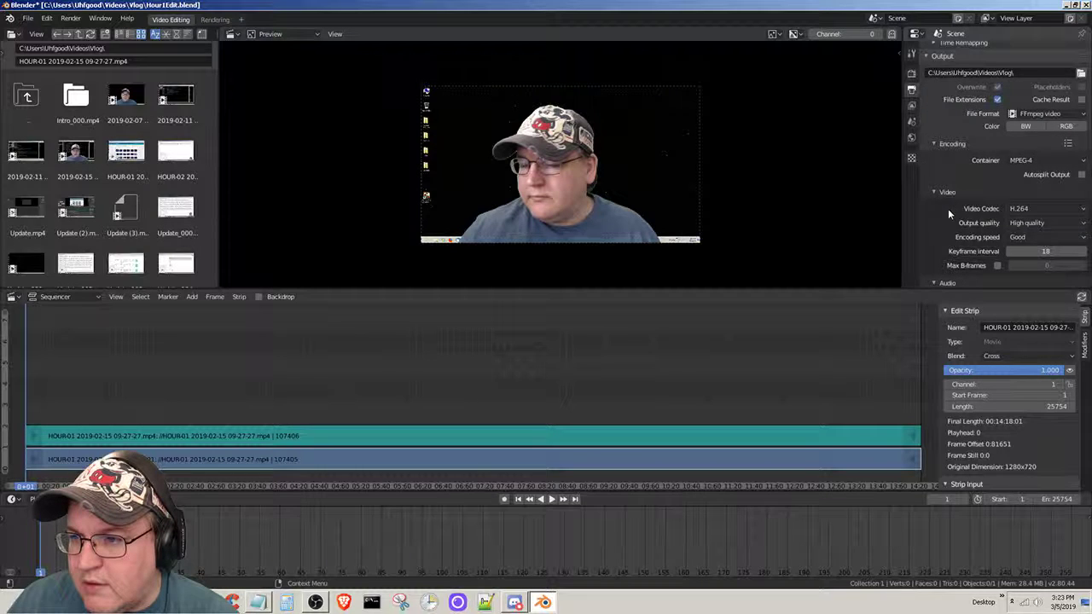
scroll(948, 208, "up", 4)
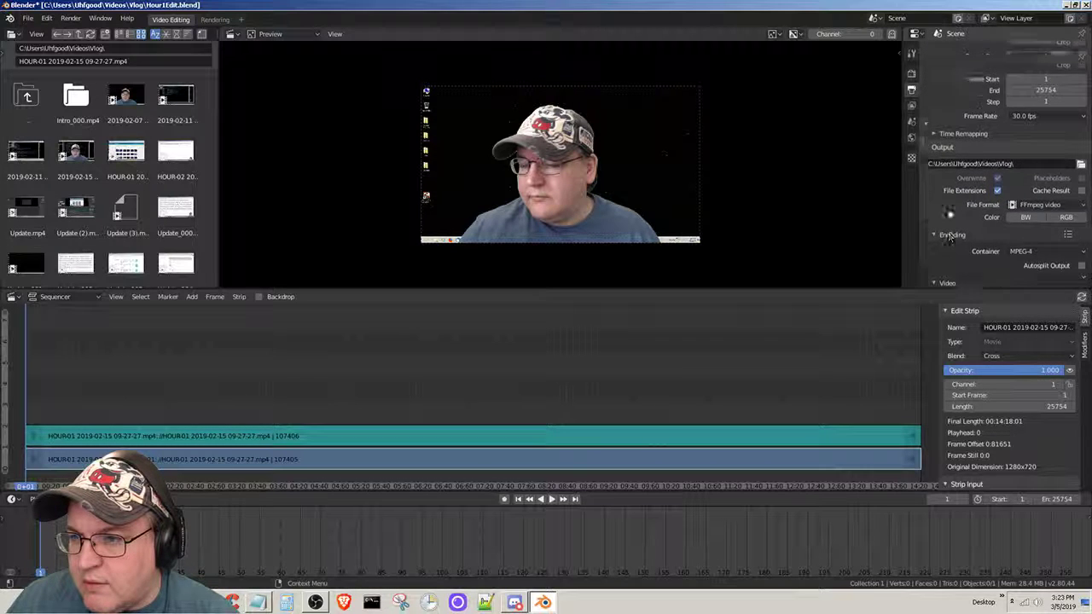
scroll(948, 213, "up", 1)
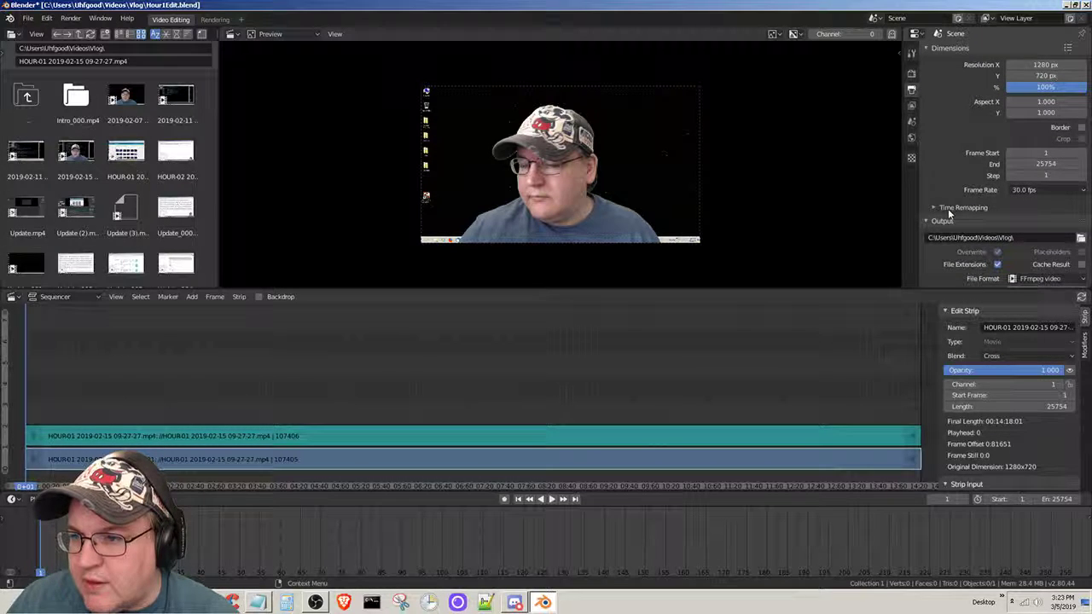
scroll(935, 156, "down", 3)
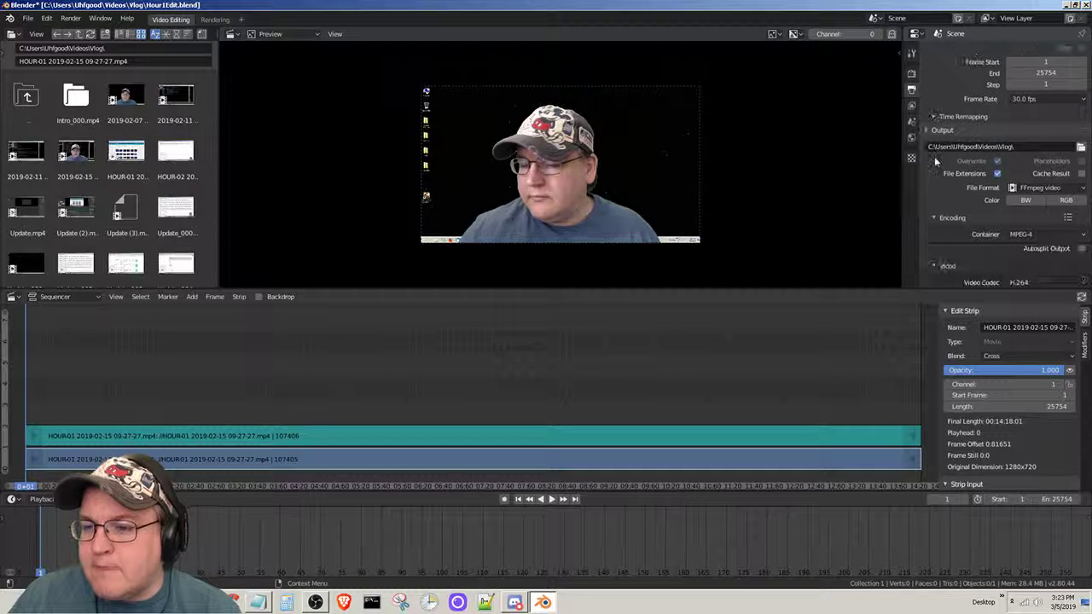
scroll(935, 155, "down", 2)
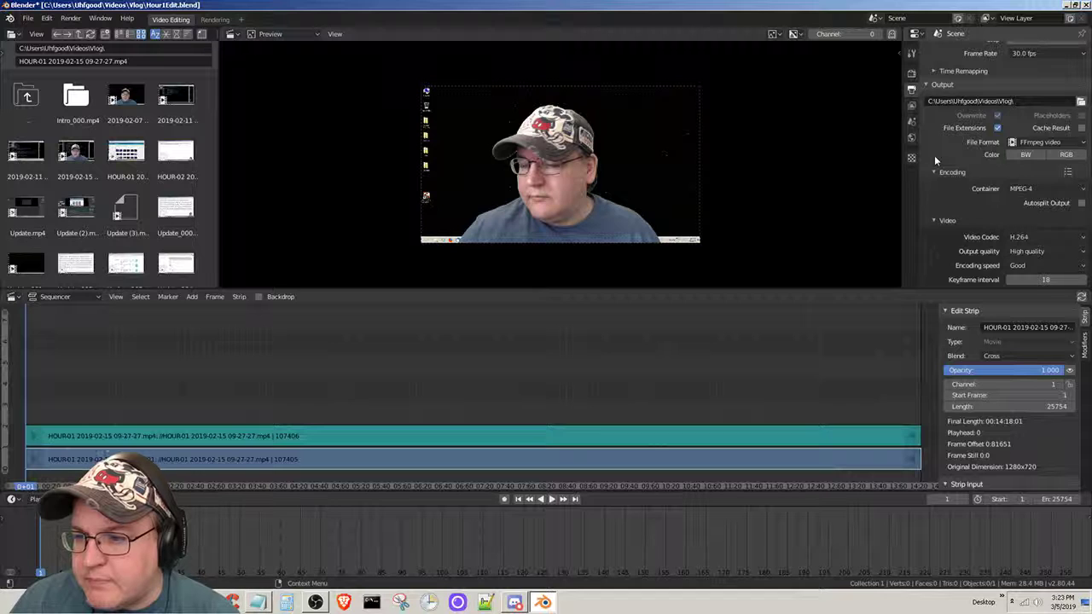
scroll(934, 156, "down", 4)
scroll(934, 155, "down", 1)
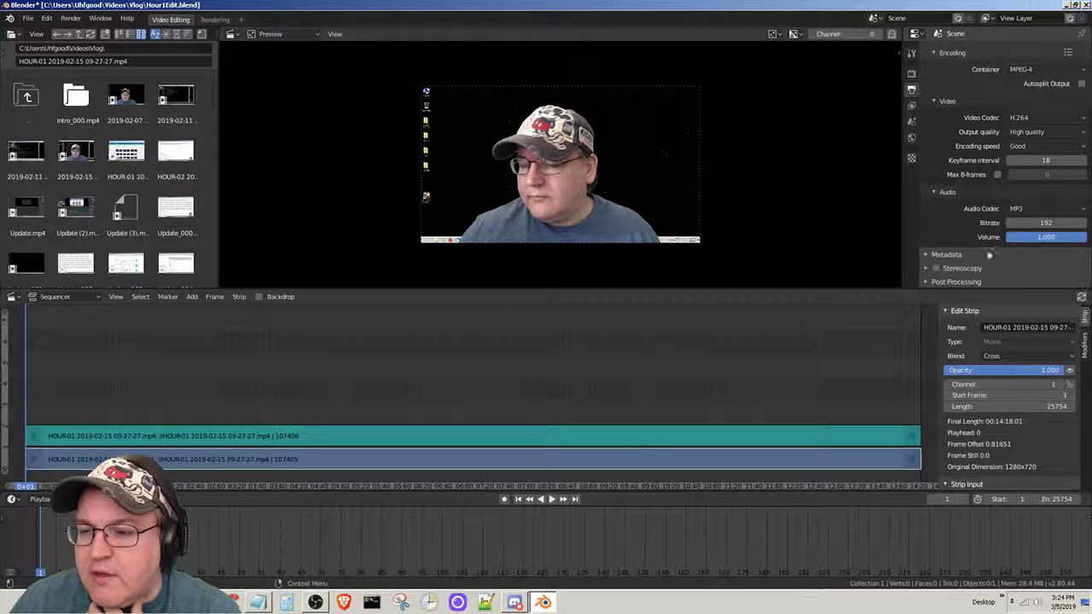
scroll(966, 239, "up", 2)
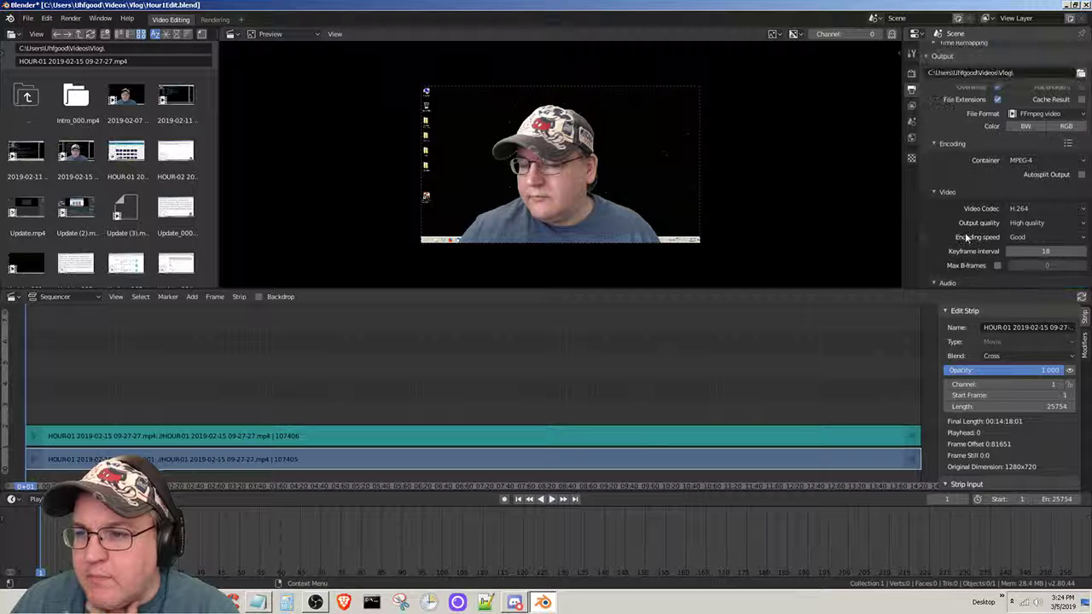
scroll(966, 238, "up", 3)
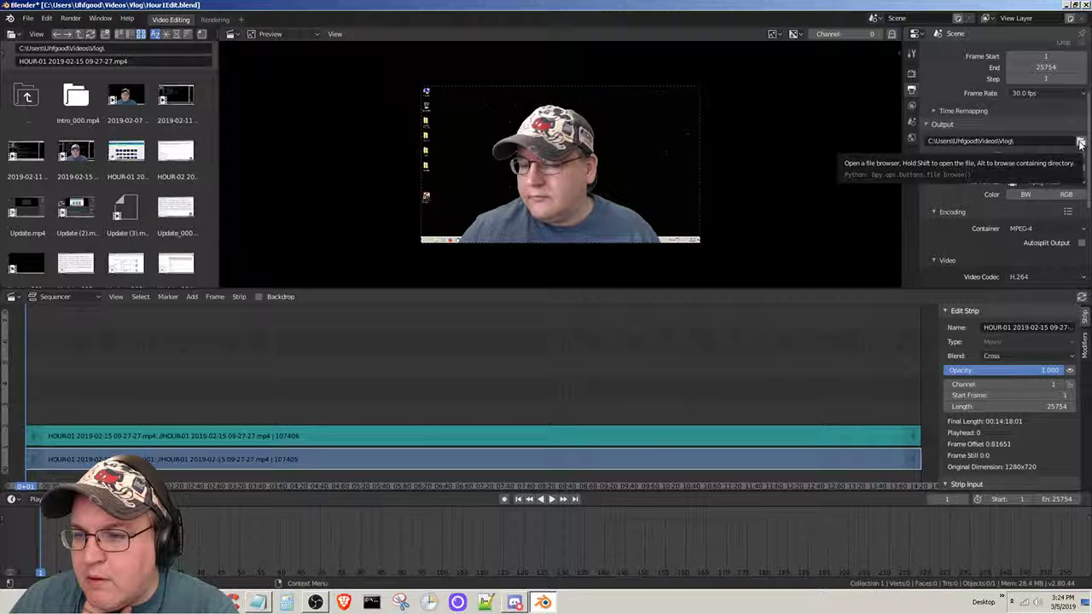
Browse the render output location without entering a file name, going up from the Vlog folder to Videos.
left_click(1029, 141)
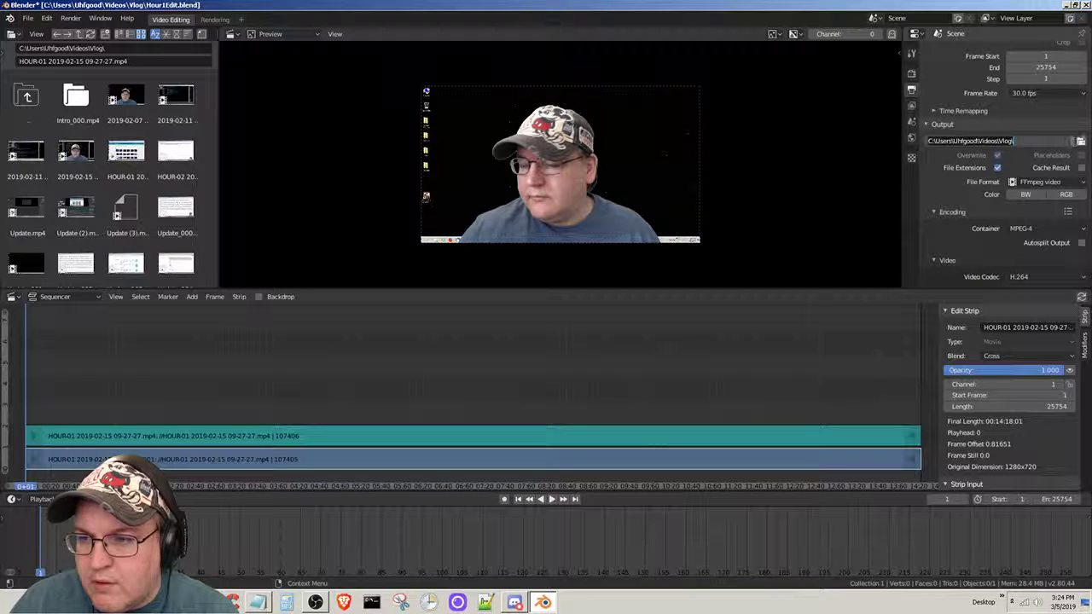
left_click(1081, 141)
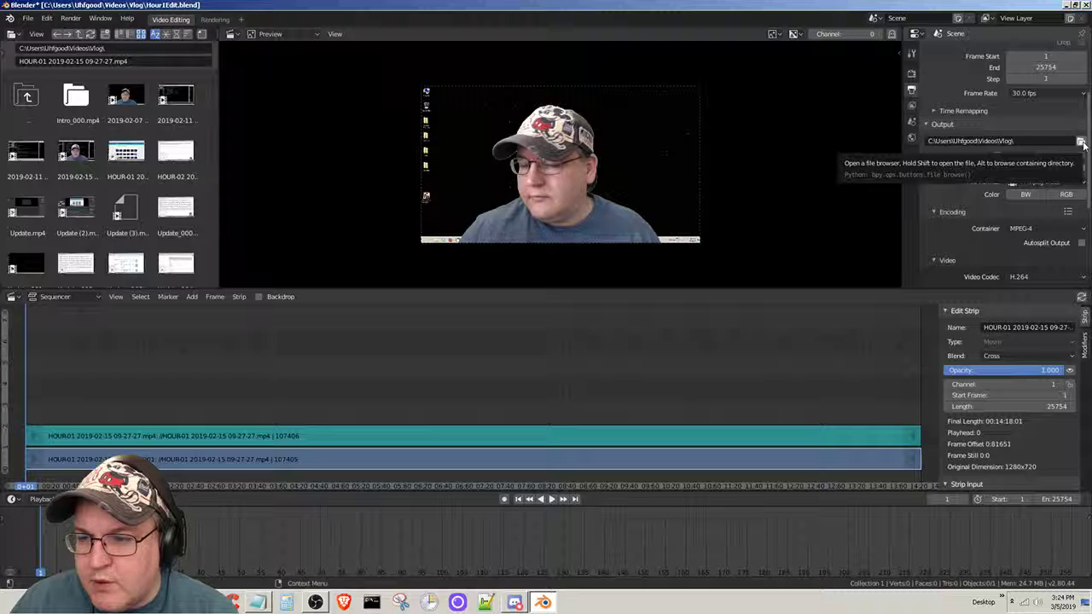
left_click(1083, 142)
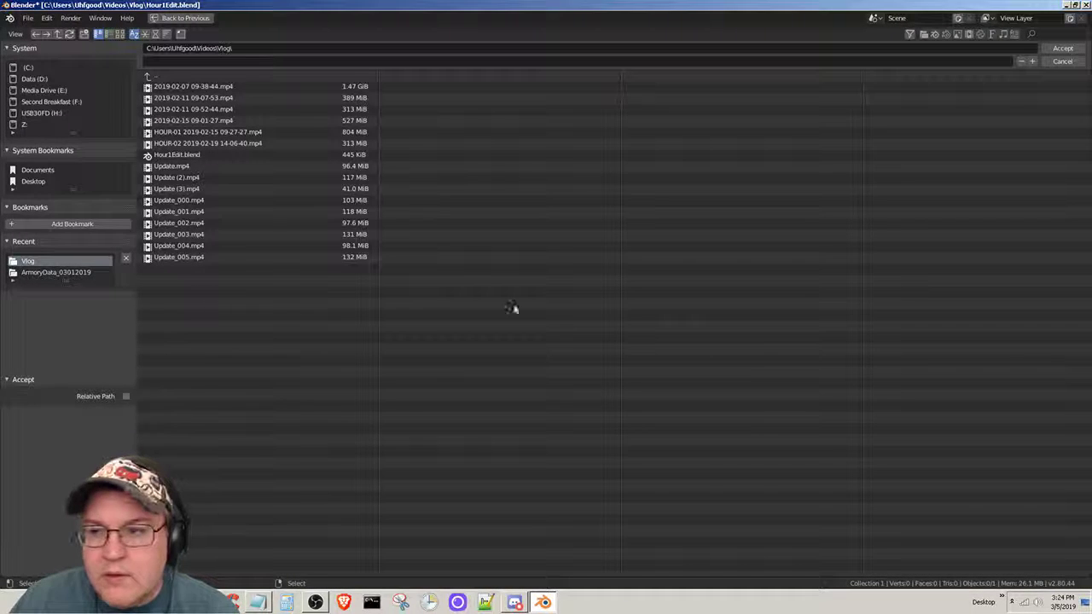
left_click(383, 60)
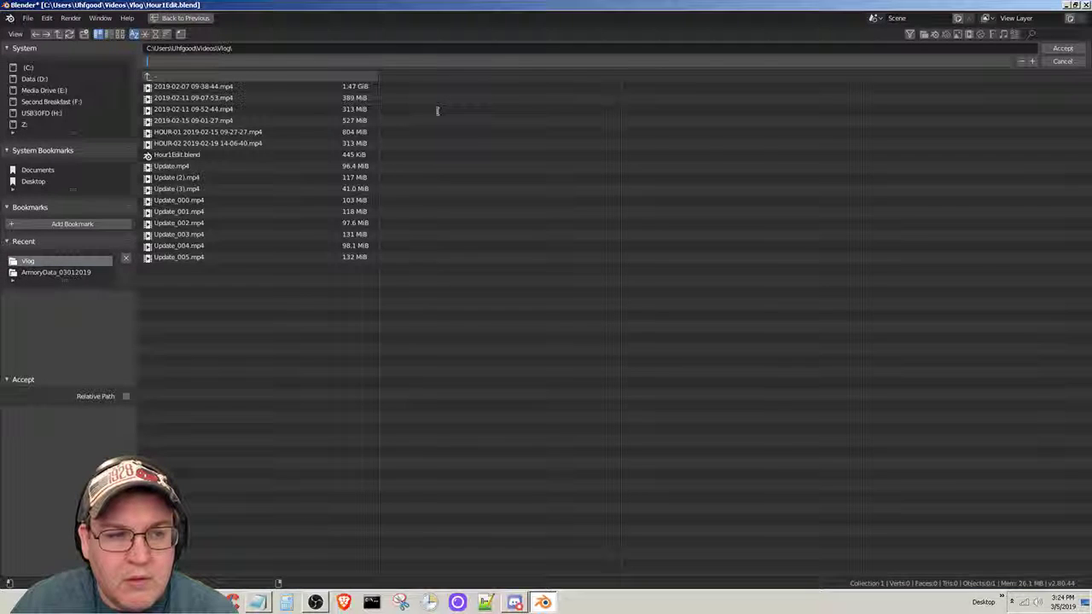
left_click(277, 314)
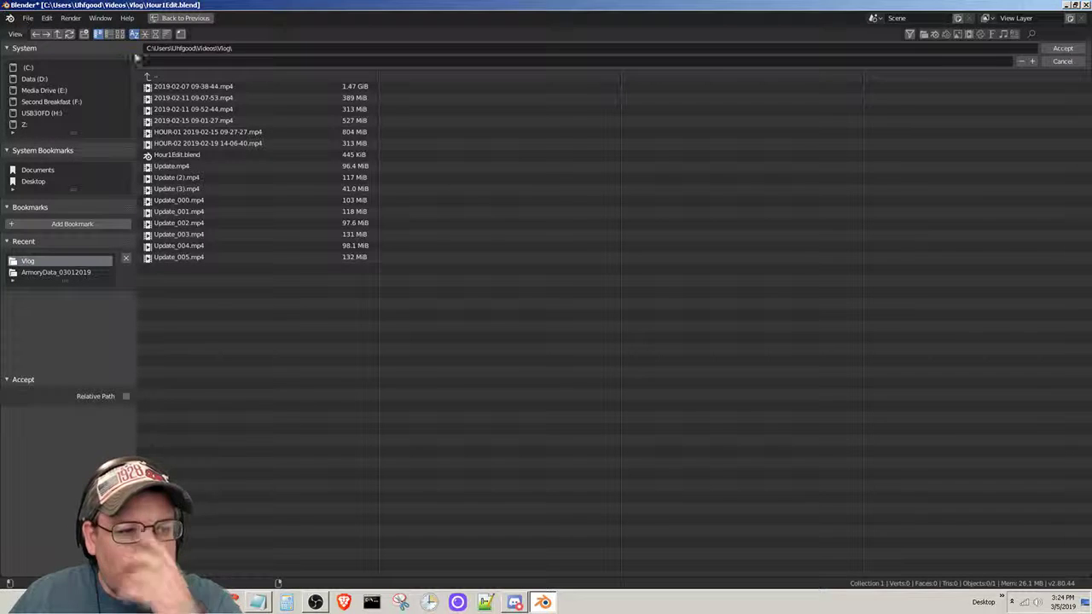
left_click(148, 78)
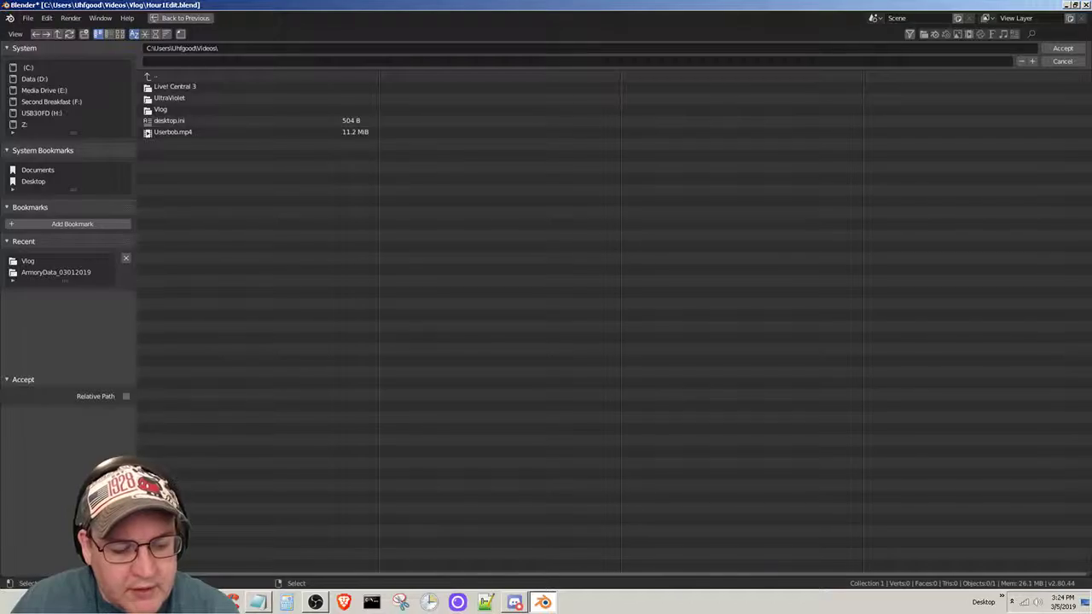
Switch to the Blender 2.80 video editing tutorial in Firefox and replay its section from about 19:32 on output settings.
key("alt+Tab")
scroll(336, 475, "up", 3)
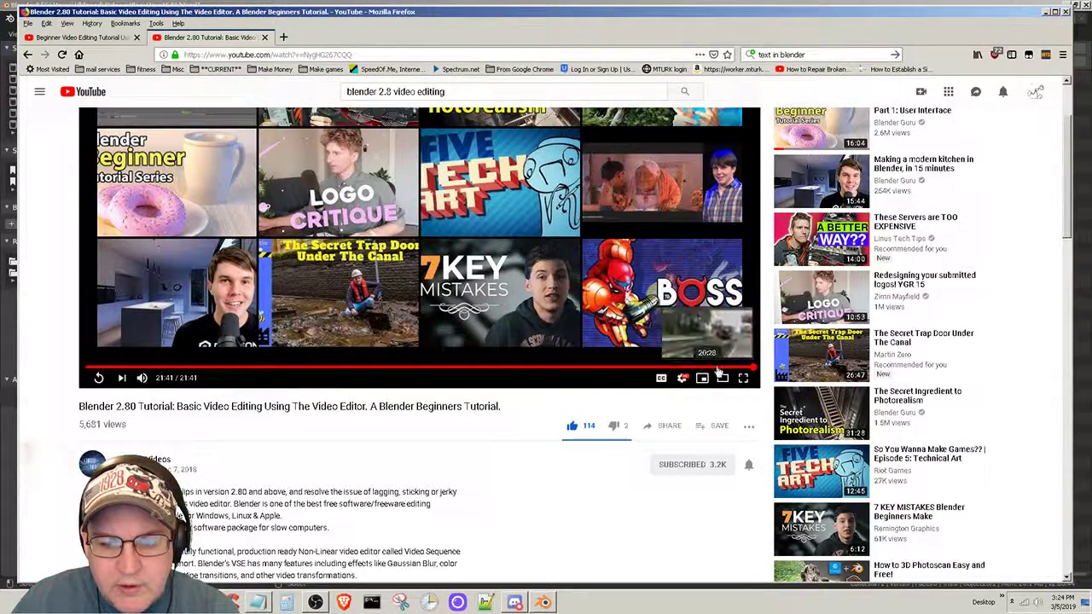
left_click(700, 368)
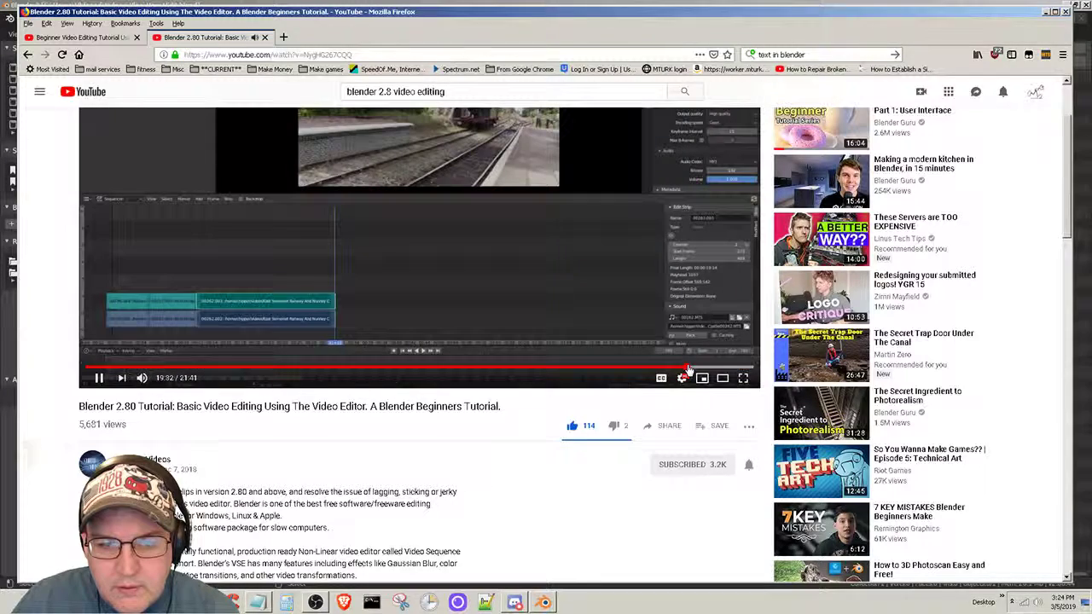
left_click(528, 251)
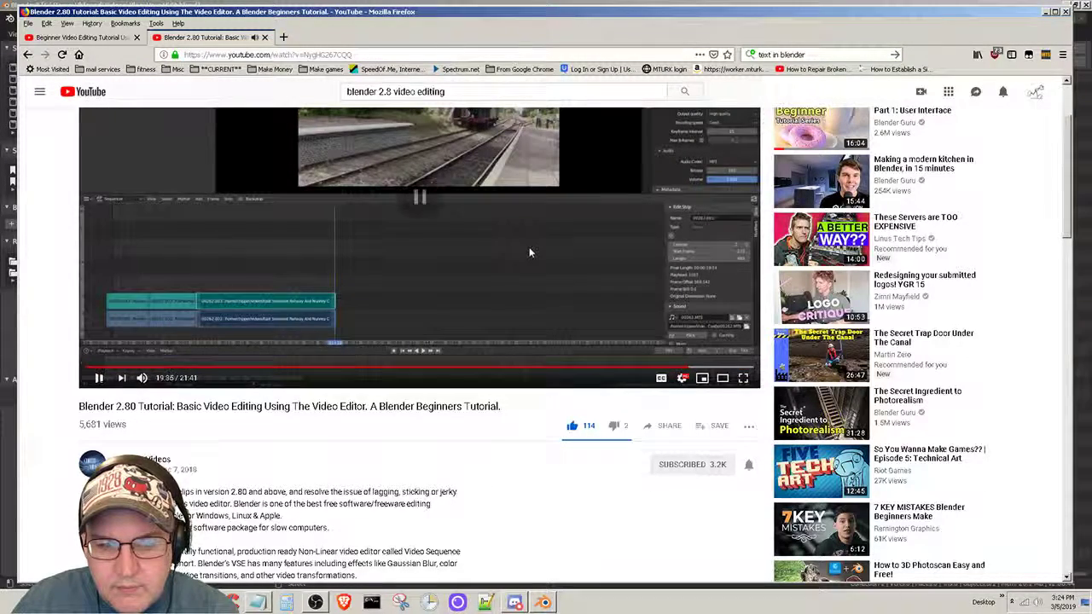
left_click(601, 280)
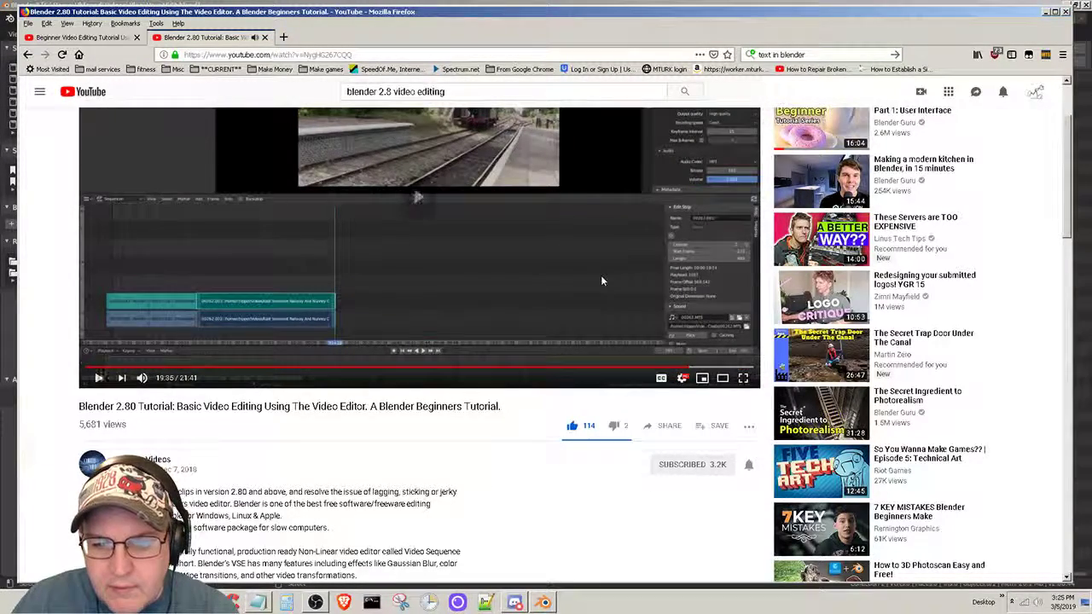
Rewind the tutorial to about 17:20, examine how the output folder and file name are chosen, and return to Blender.
scroll(581, 307, "up", 2)
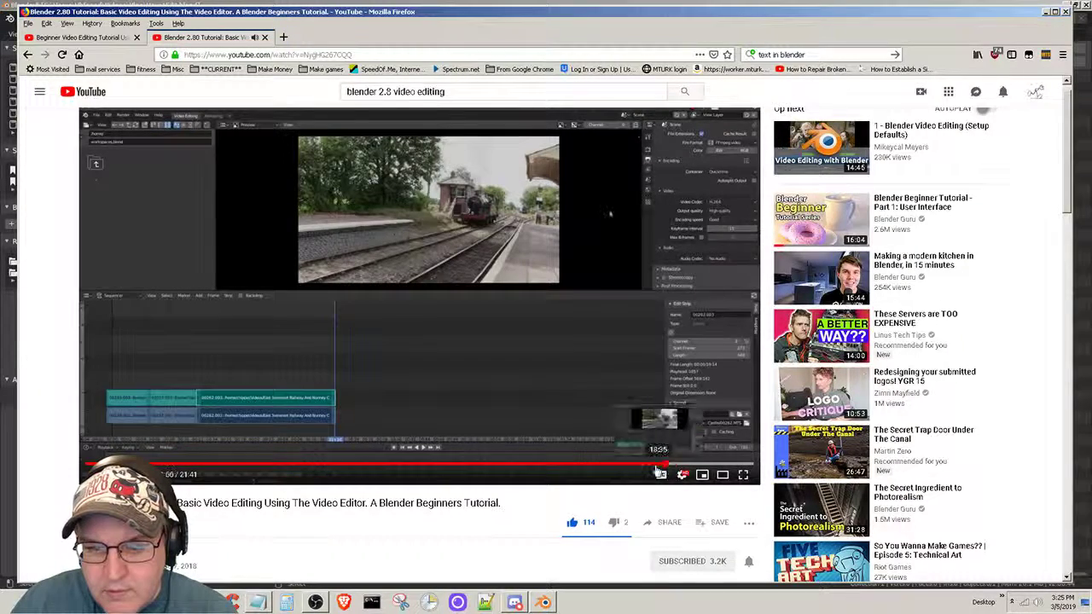
left_click(647, 466)
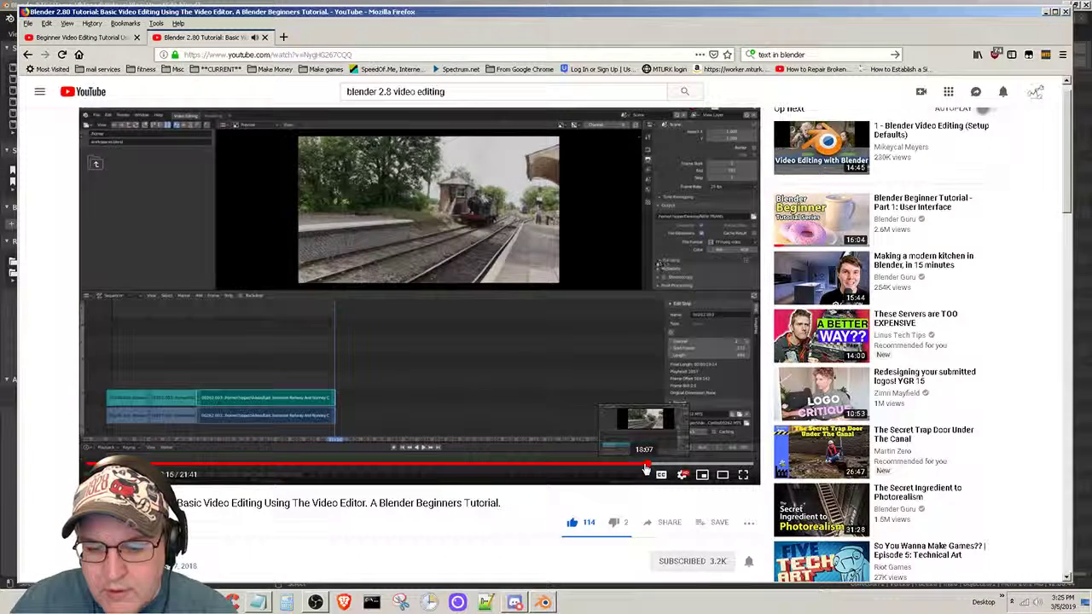
left_click(644, 467)
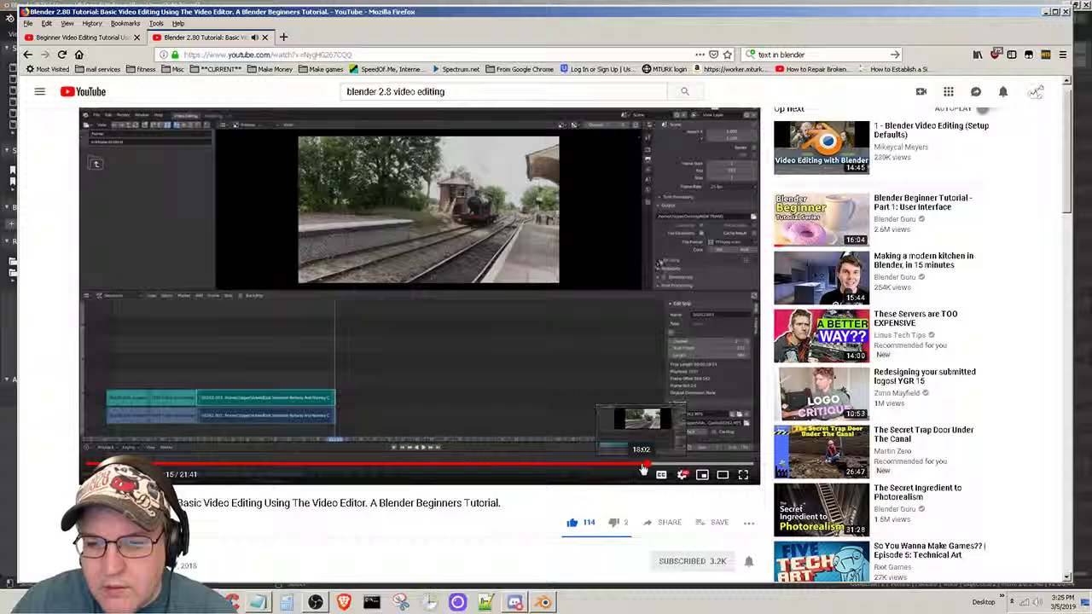
left_click(639, 470)
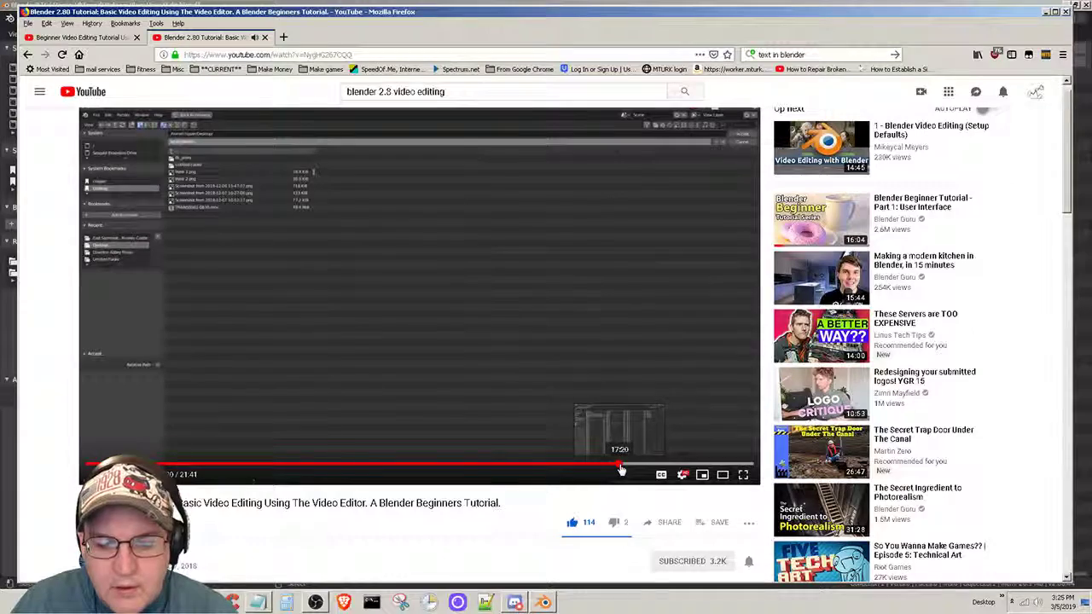
left_click(617, 471)
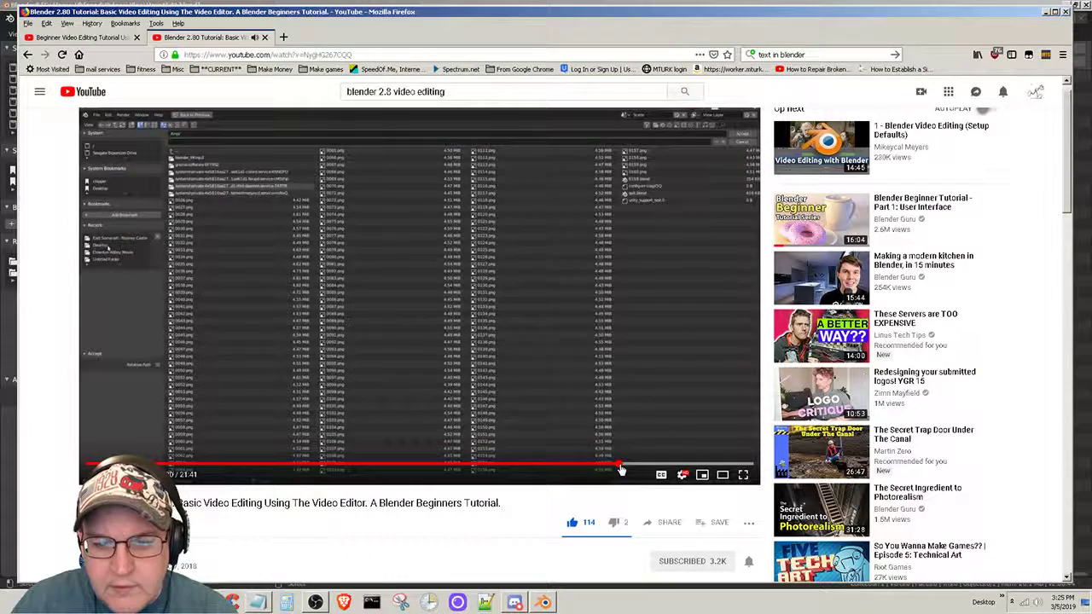
left_click(614, 470)
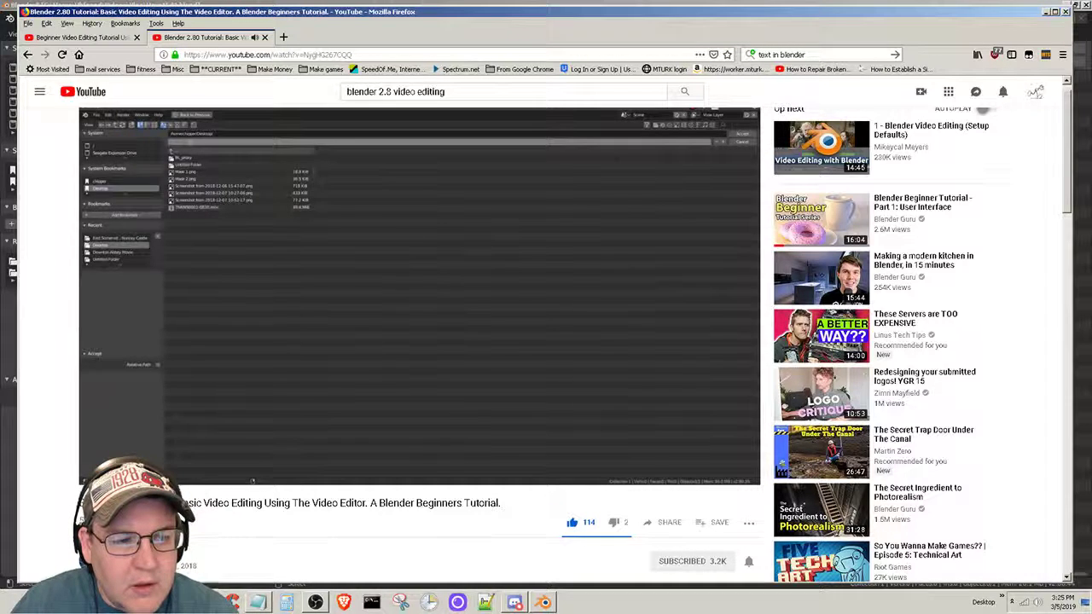
left_click(515, 345)
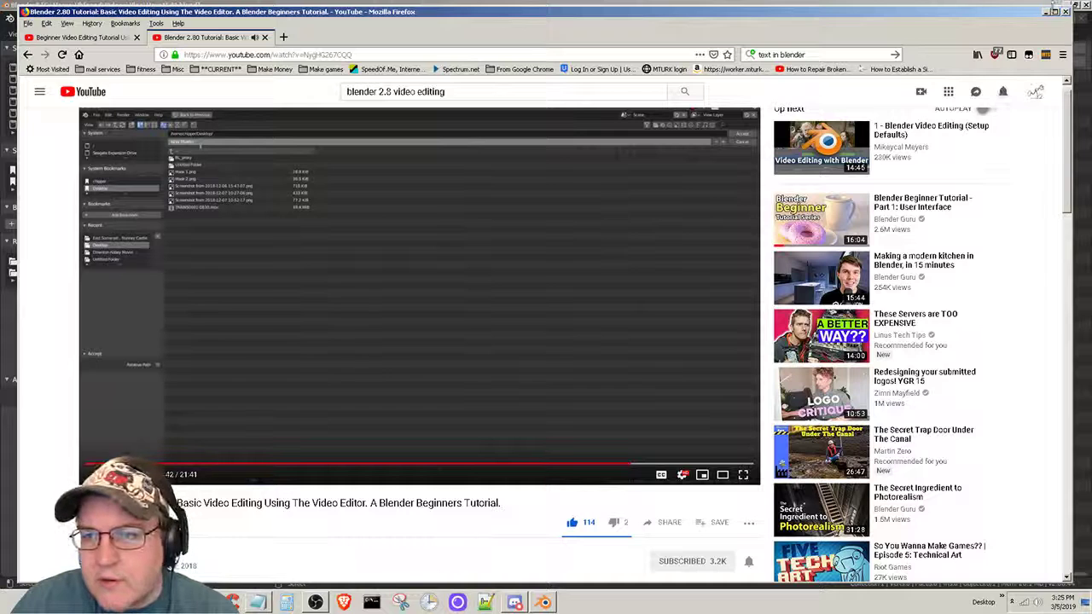
left_click(1048, 12)
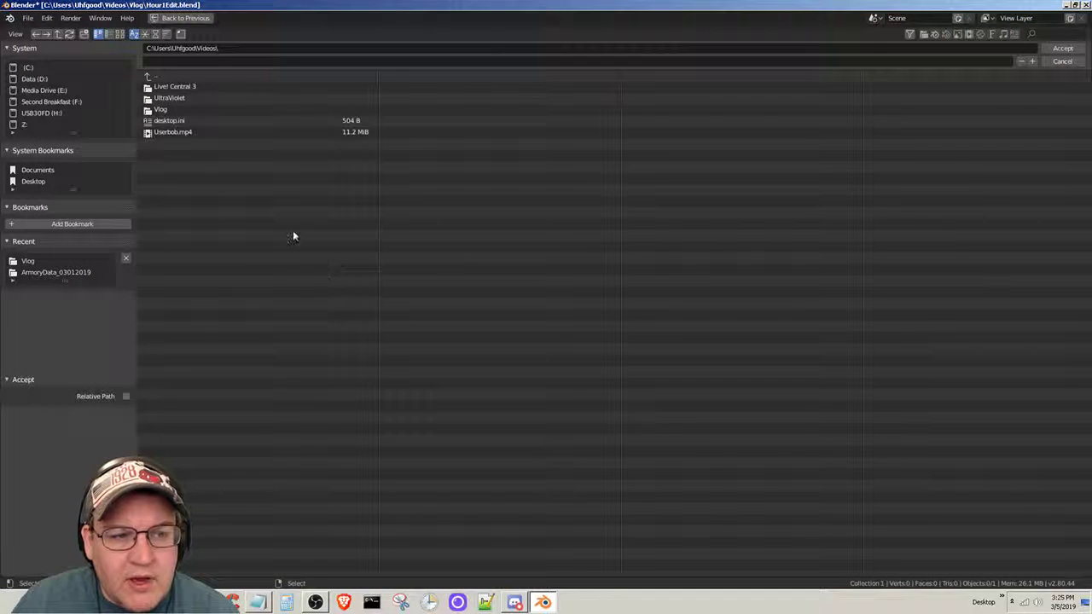
Set the render output to a file named Intro_000.mp4 in the Vlog folder and accept the location.
left_click(161, 110)
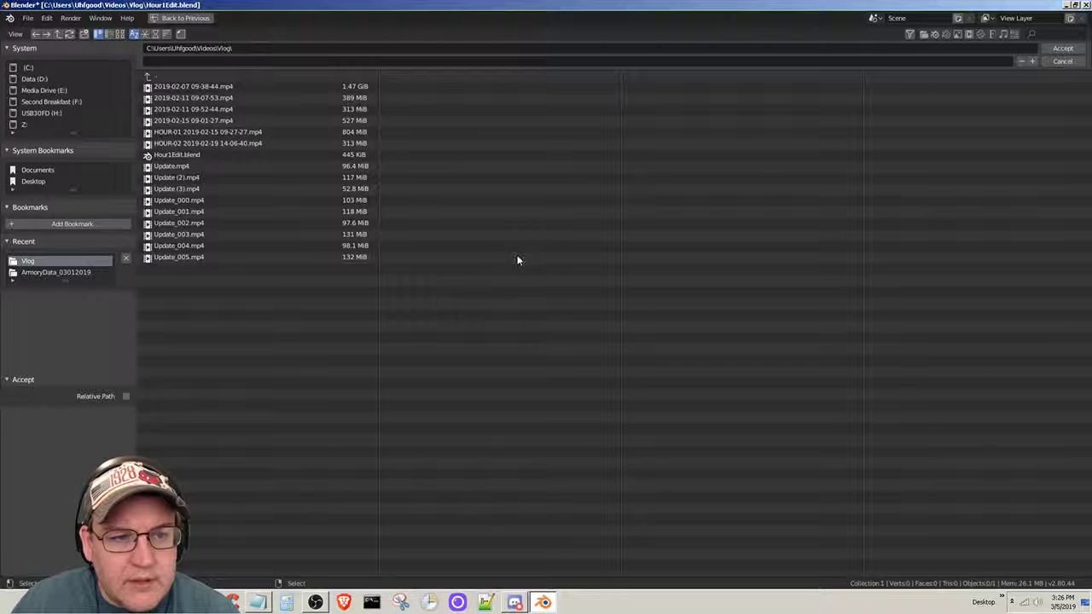
left_click(275, 59)
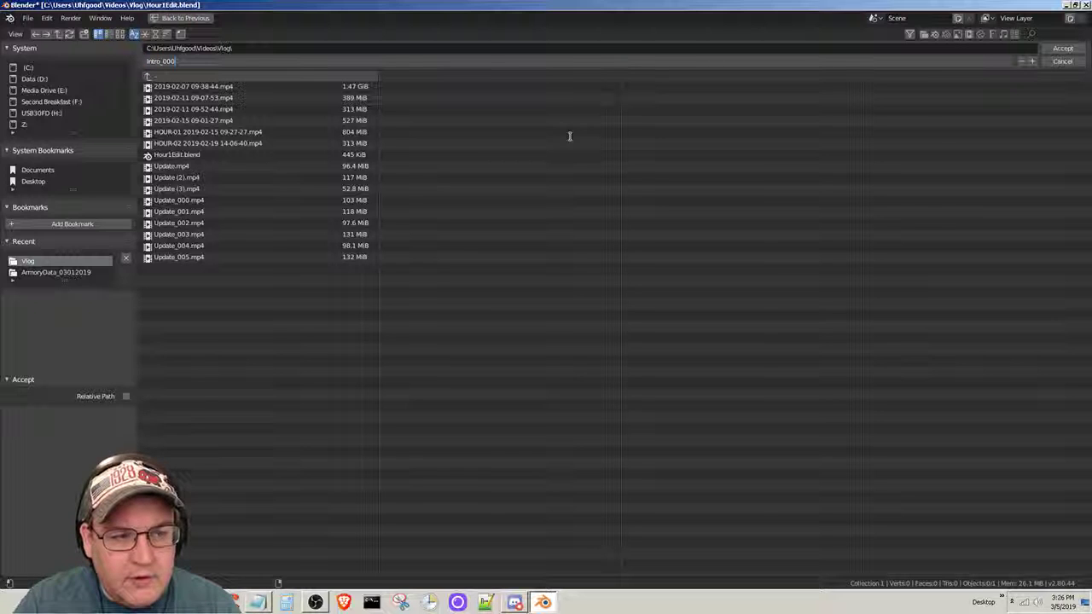
type("Intro_000.pm")
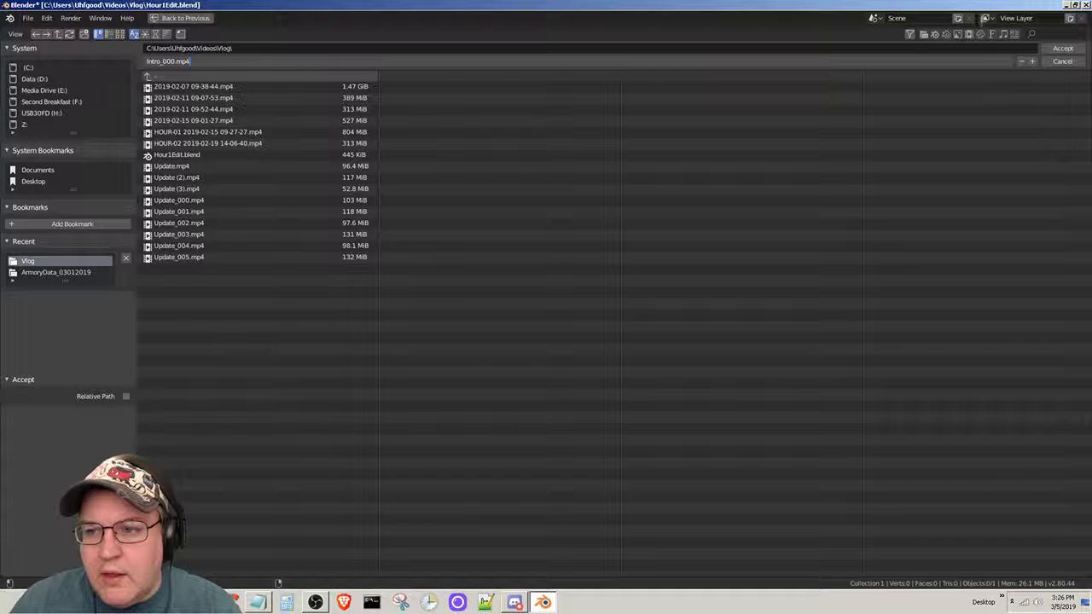
left_click(1069, 49)
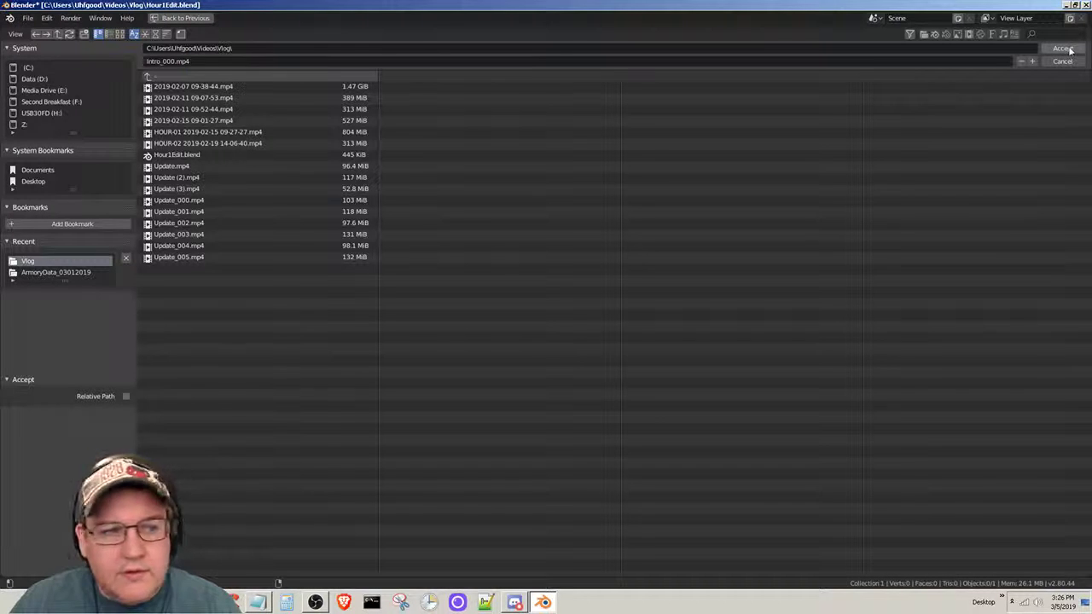
left_click(1069, 49)
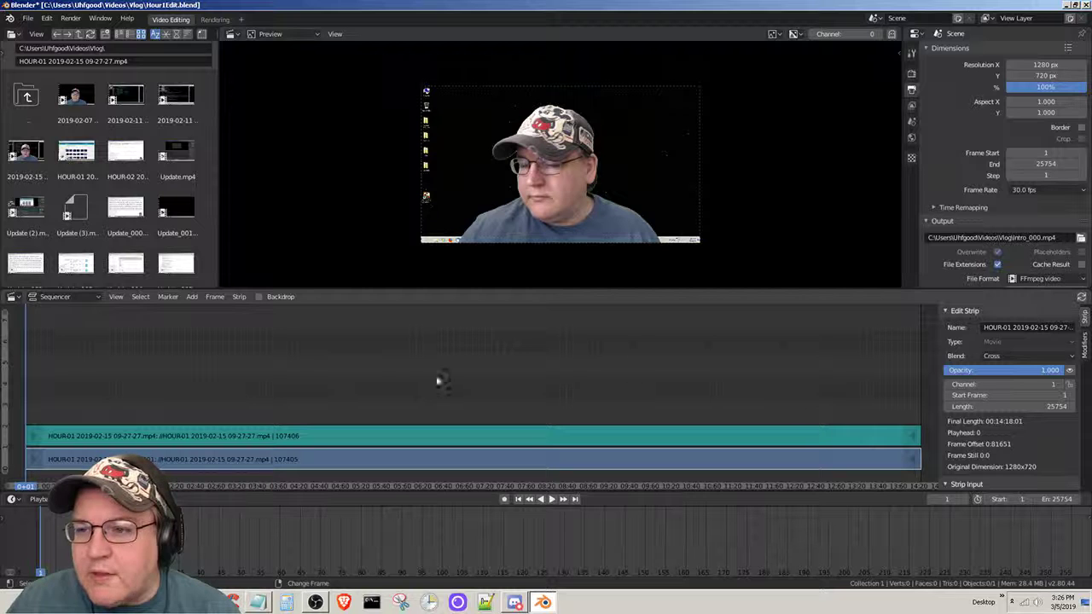
Start rendering the full vlog sequence as an animation.
left_click(28, 18)
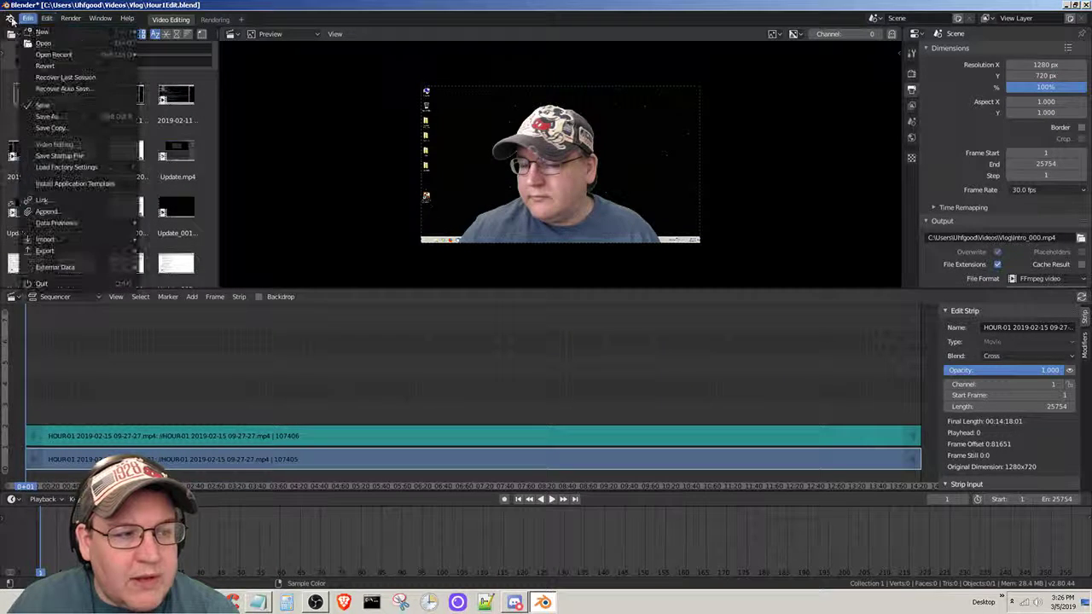
mouse_move(70, 18)
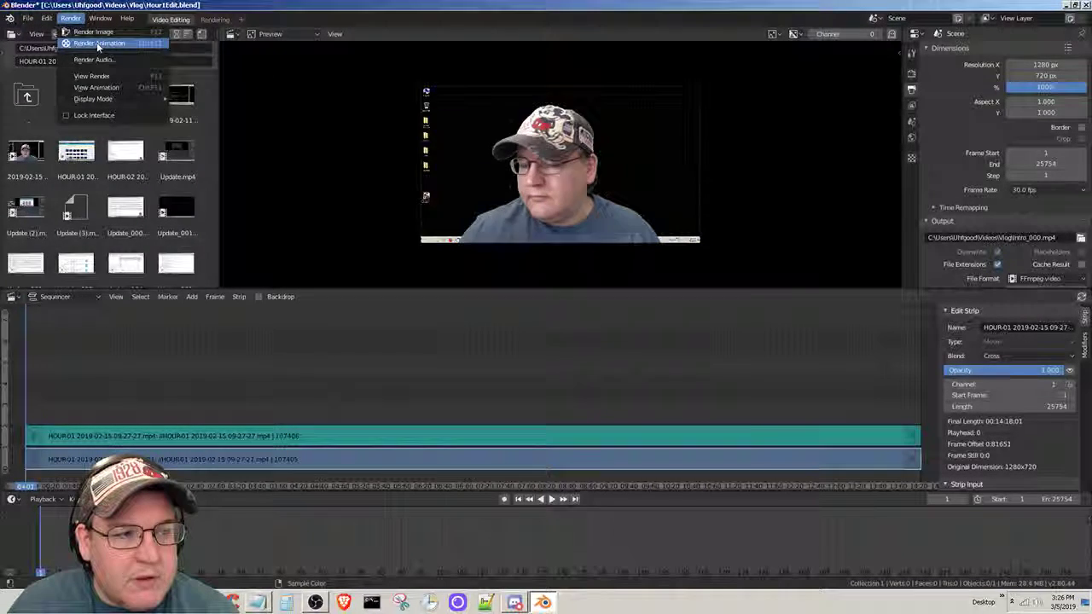
left_click(97, 44)
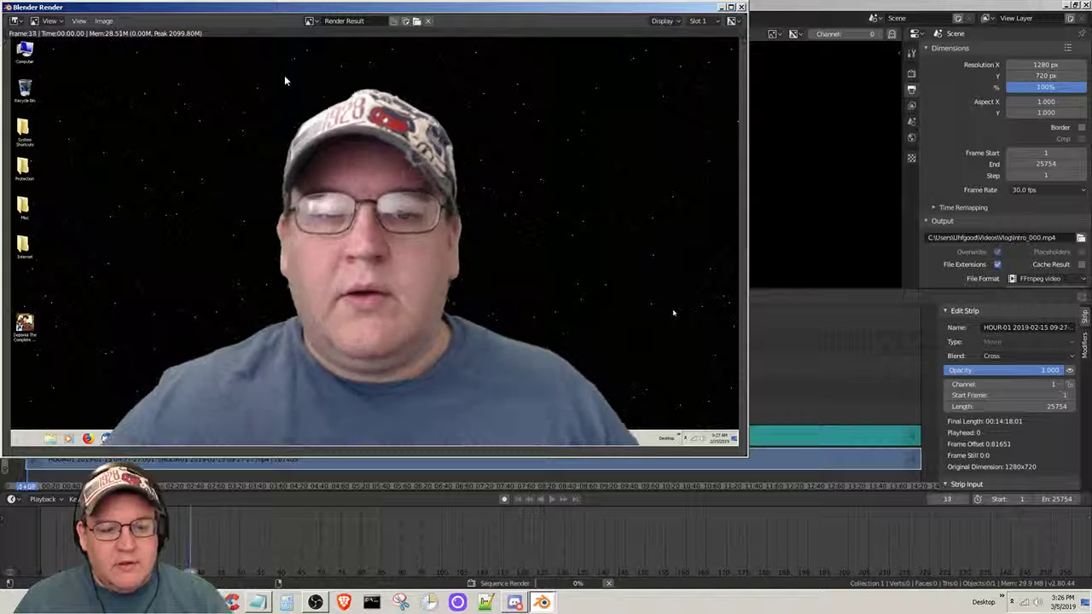